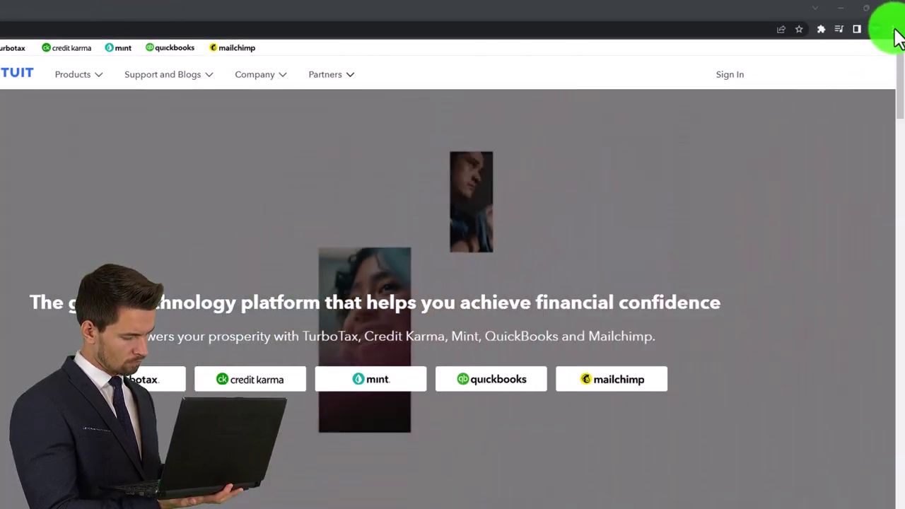
Open a new incognito window from the Intuit home page.
left_click(894, 31)
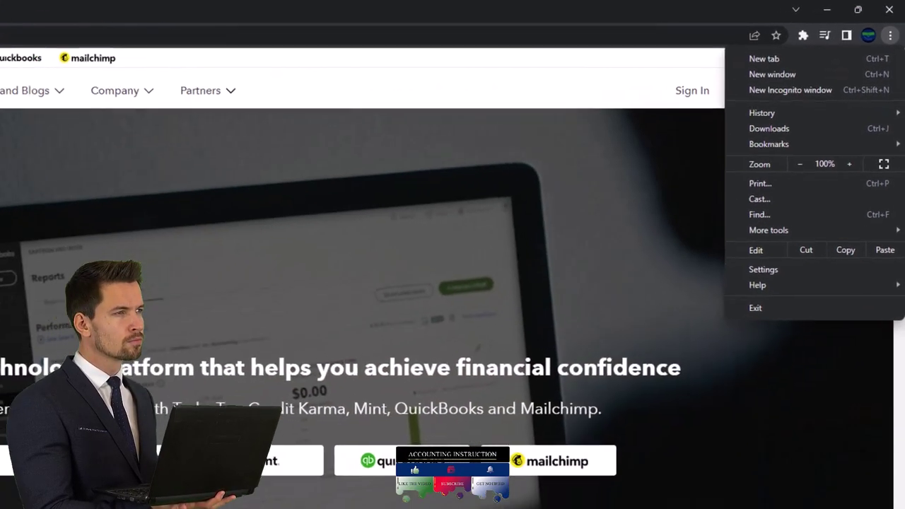
left_click(64, 16)
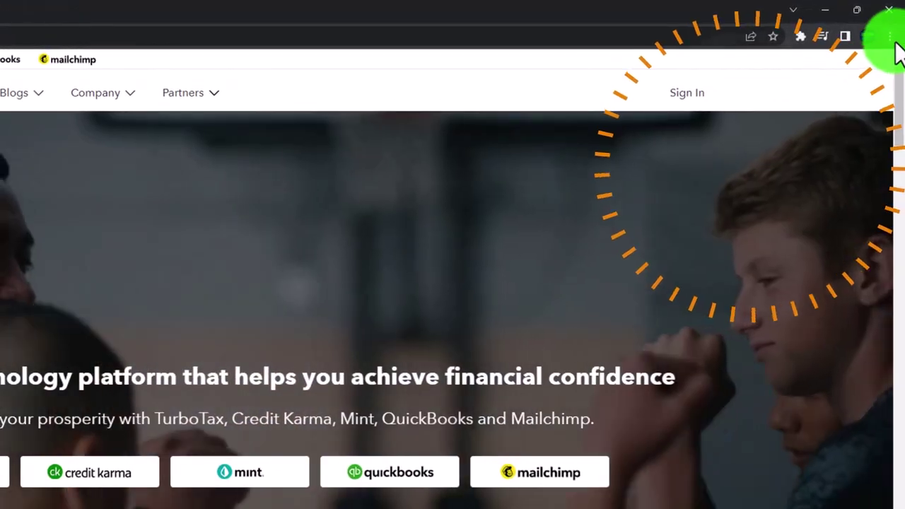
left_click(892, 40)
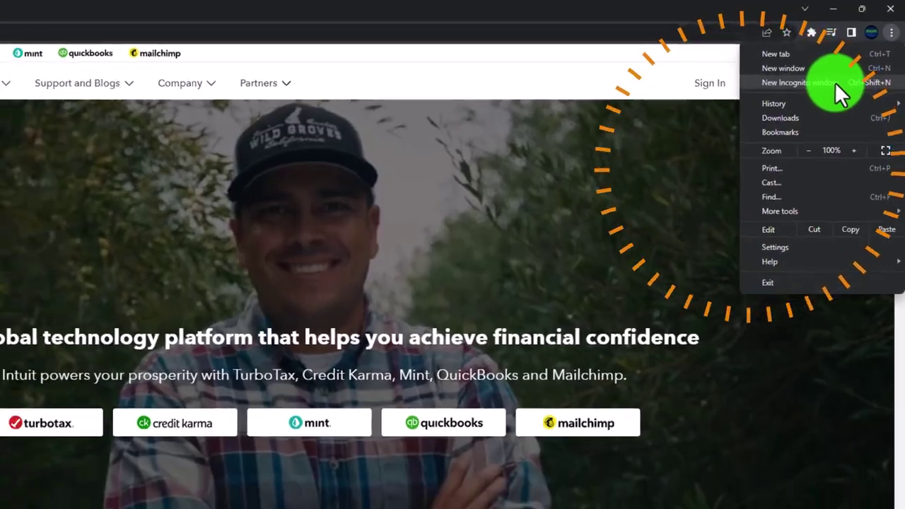
left_click(826, 93)
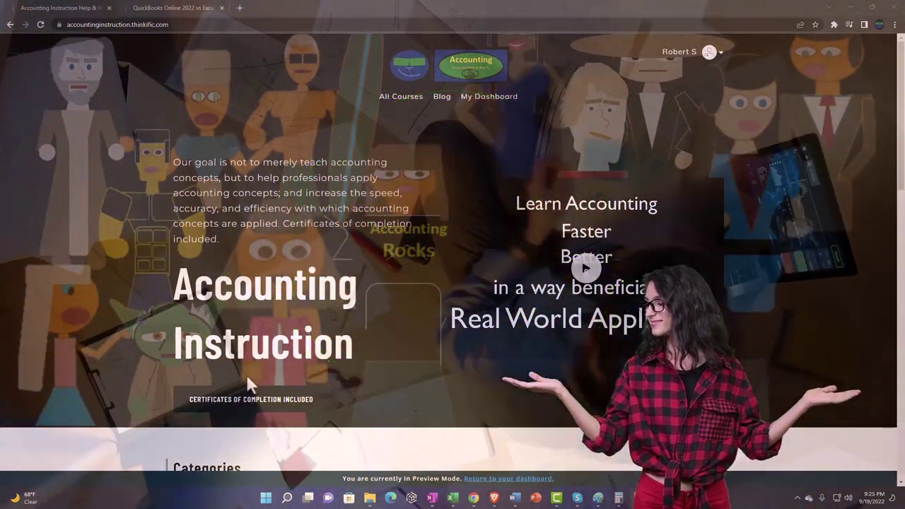
Browse the Accounting Instruction course categories and the OneNote - Getting Started 2022 section of the QuickBooks Online 2022 course.
scroll(125, 387, "down", 7)
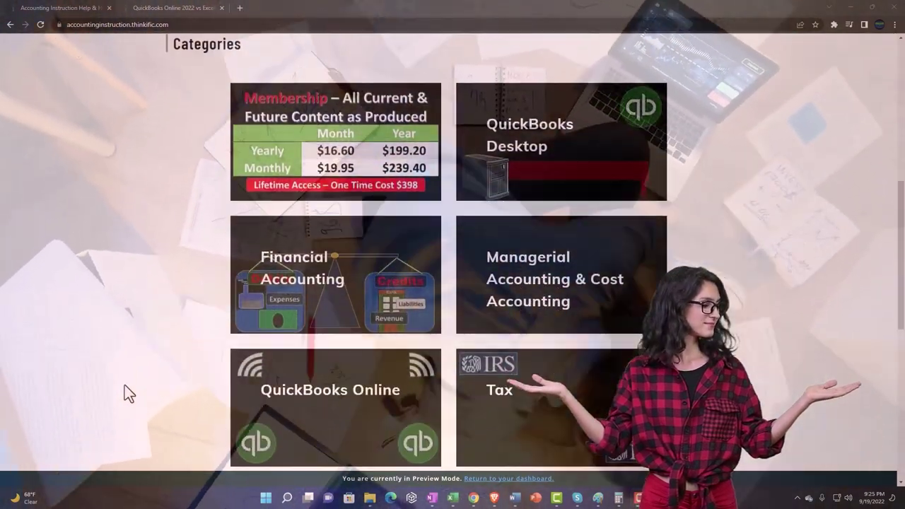
scroll(124, 388, "down", 5)
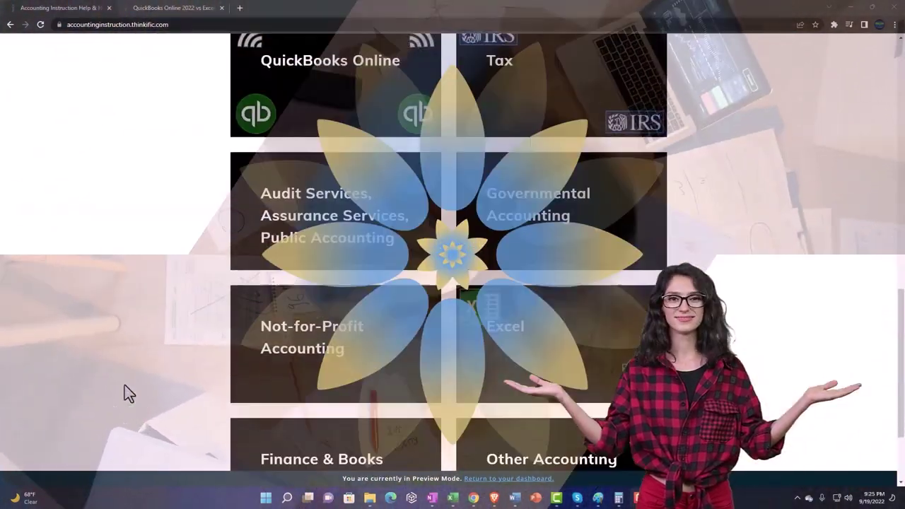
scroll(124, 387, "down", 1)
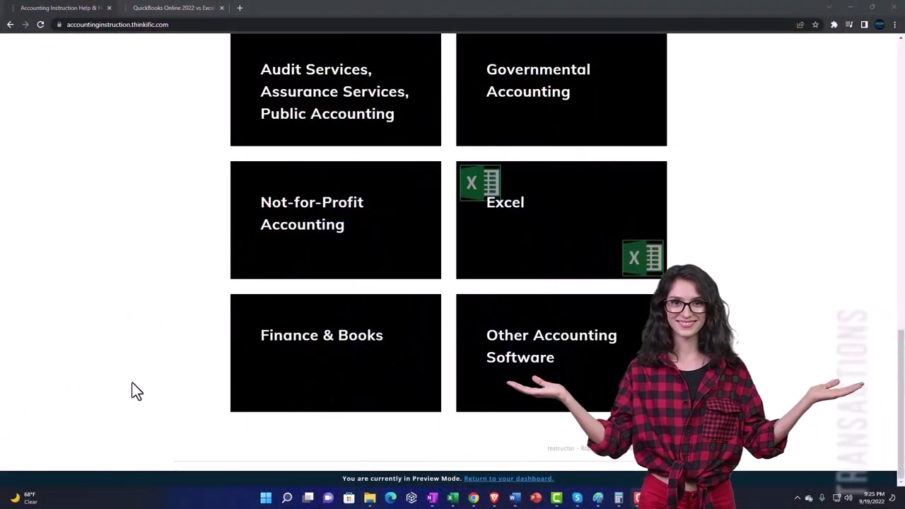
left_click(161, 9)
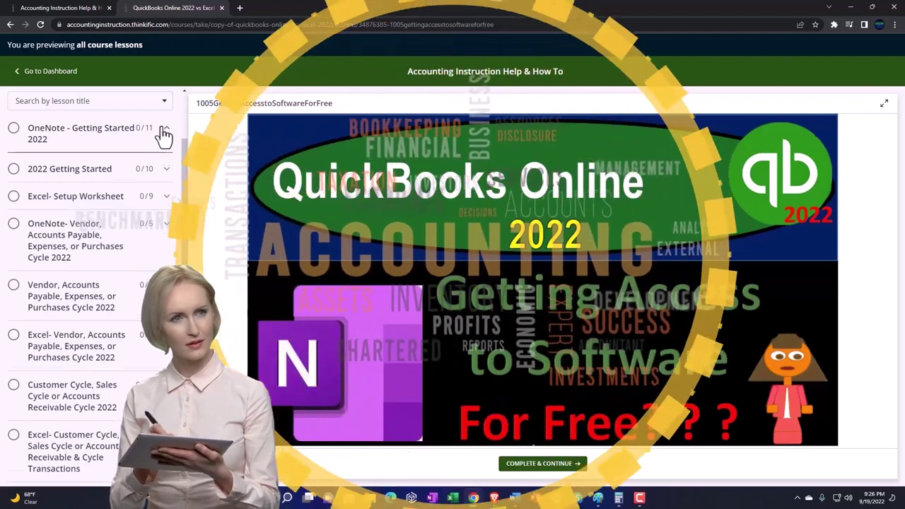
left_click(164, 132)
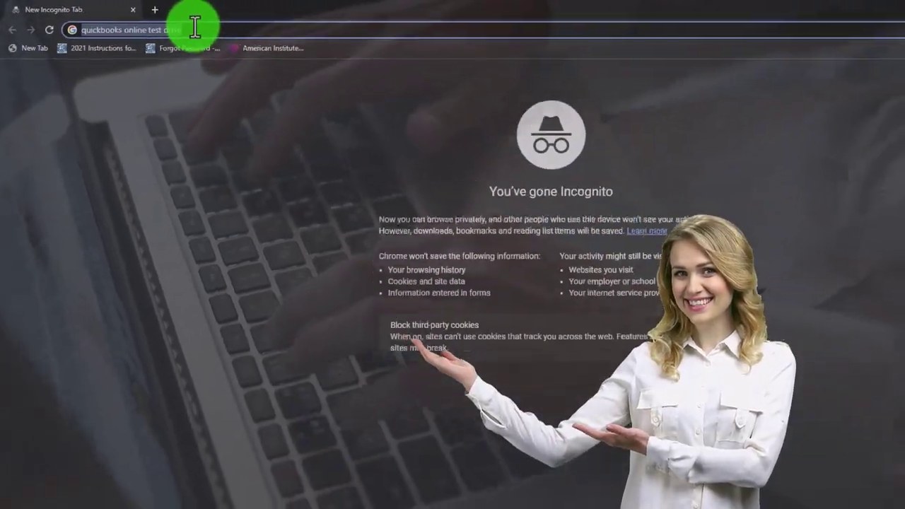
Search the web for "quickbooks online test drive" and open Intuit's Test drive QuickBooks Online article.
key("Return")
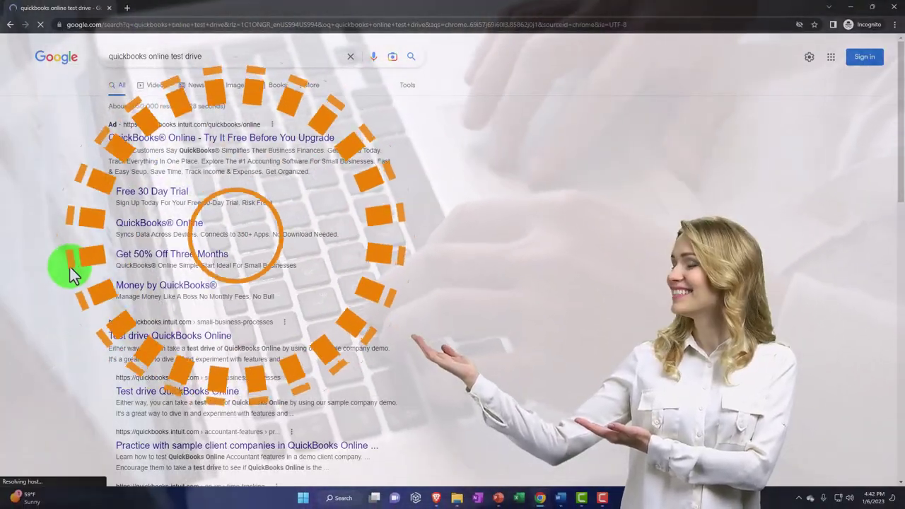
scroll(71, 269, "down", 3)
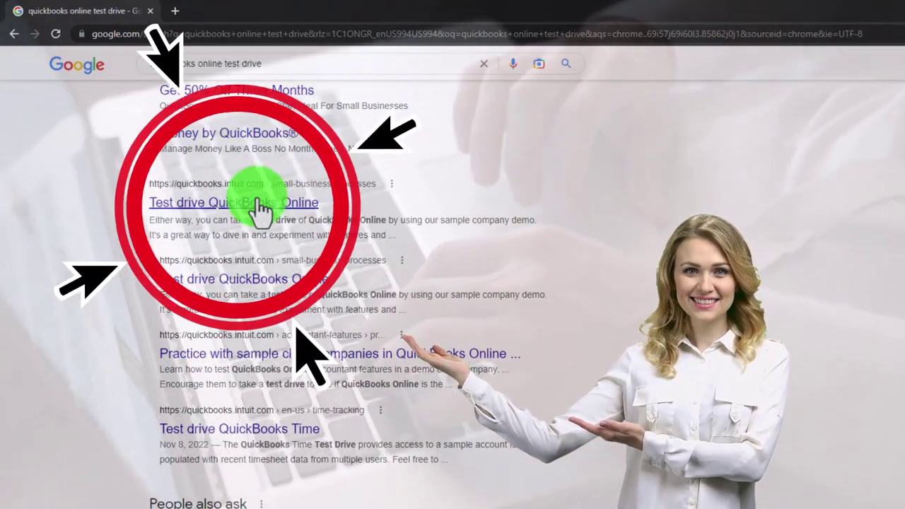
left_click(258, 202)
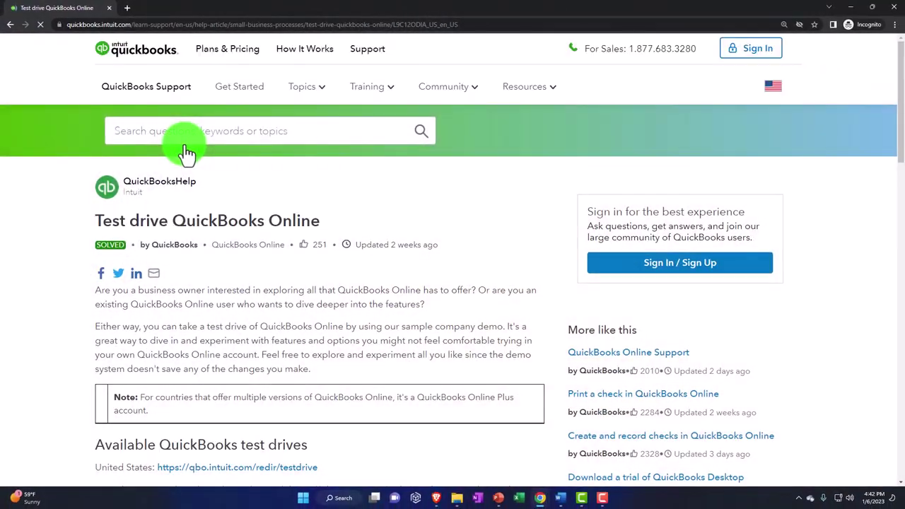
Launch the United States QuickBooks Online test drive and complete the security verification to enter the sample company.
scroll(74, 286, "down", 3)
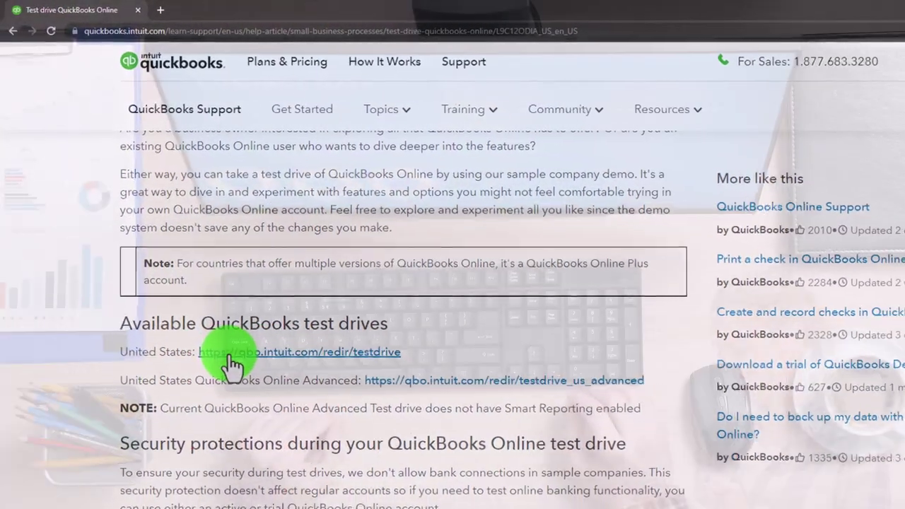
left_click(235, 366)
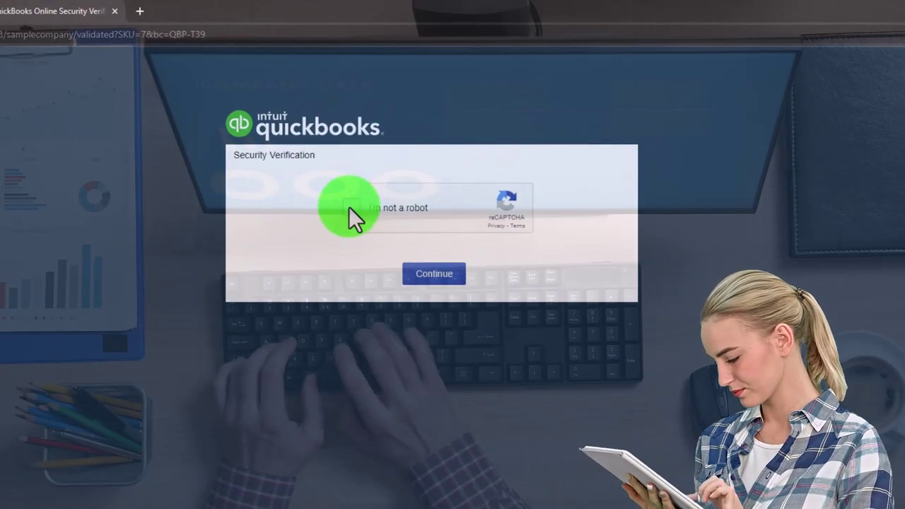
left_click(351, 207)
left_click(437, 280)
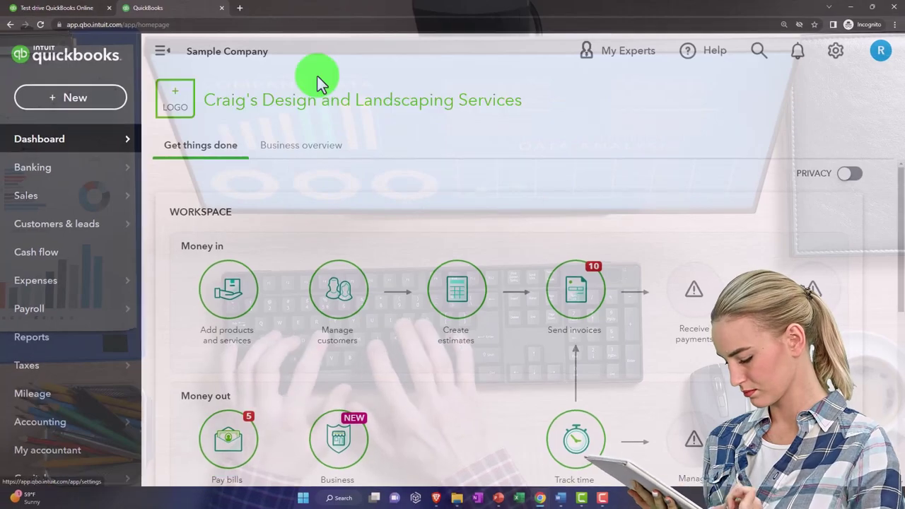
Close the test drive help article and reposition the sample company window over the Intuit site.
left_click(71, 16)
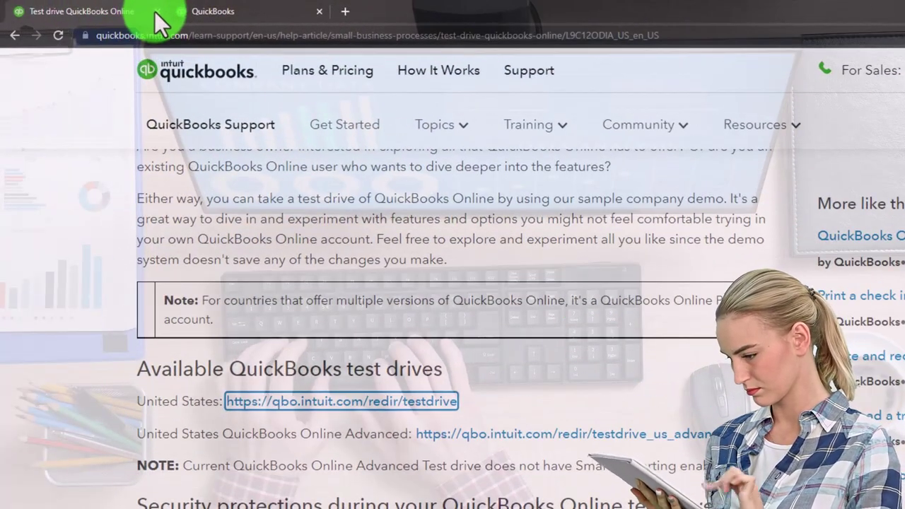
left_click(109, 8)
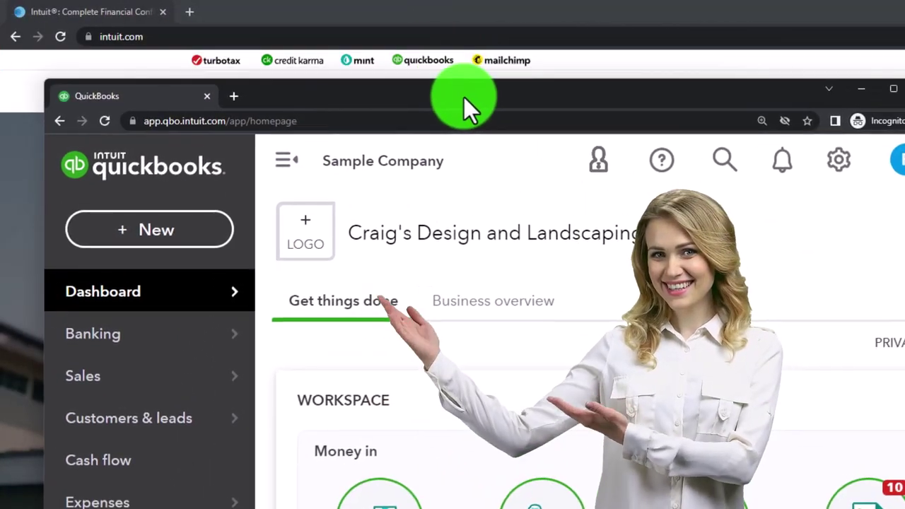
left_click_drag(464, 97, 549, 151)
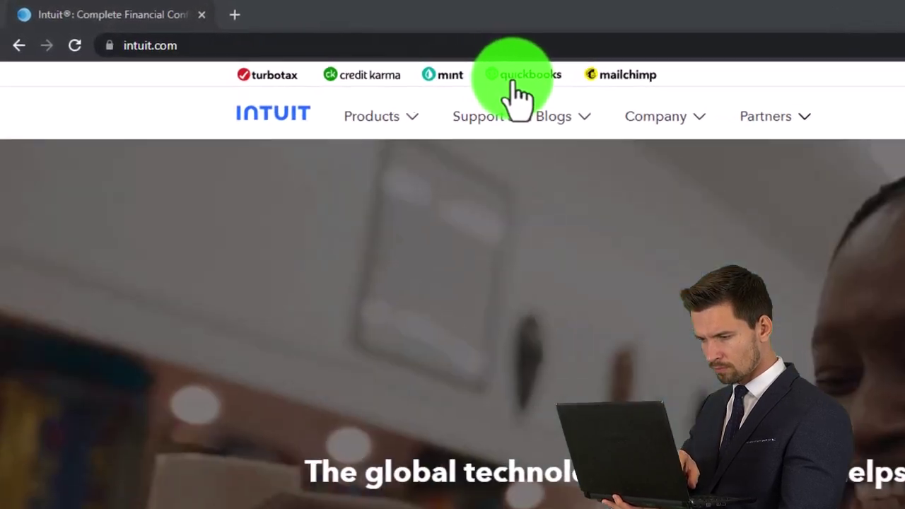
Open the QuickBooks site from the Intuit home page and review the Simple Start, Essentials, Plus and Advanced plans.
left_click(513, 83)
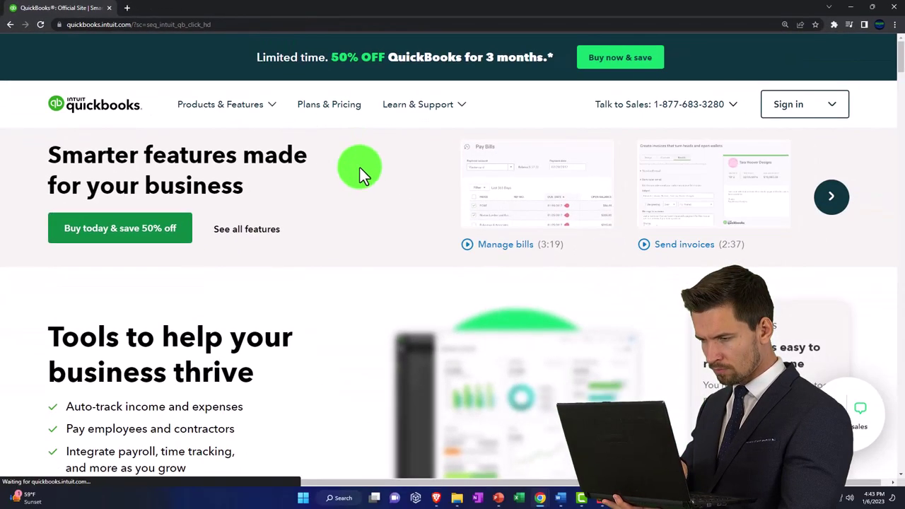
scroll(363, 176, "down", 4)
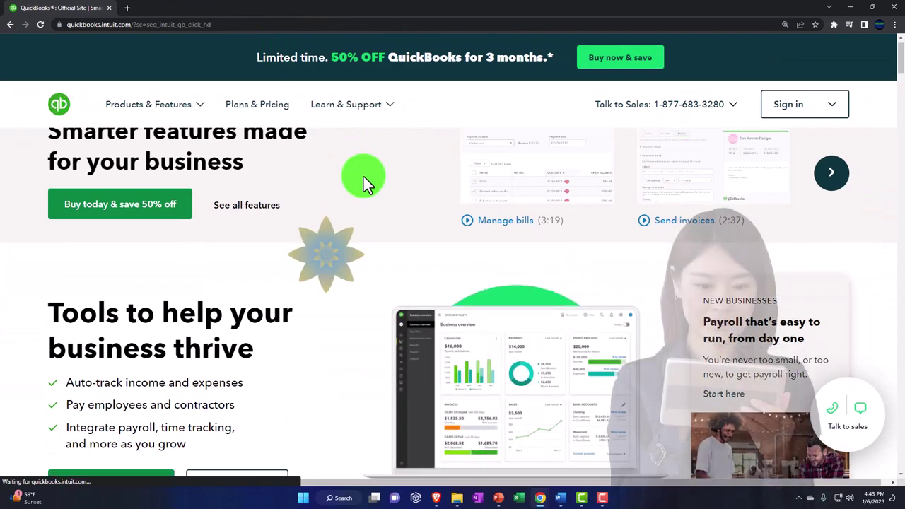
scroll(363, 182, "down", 3)
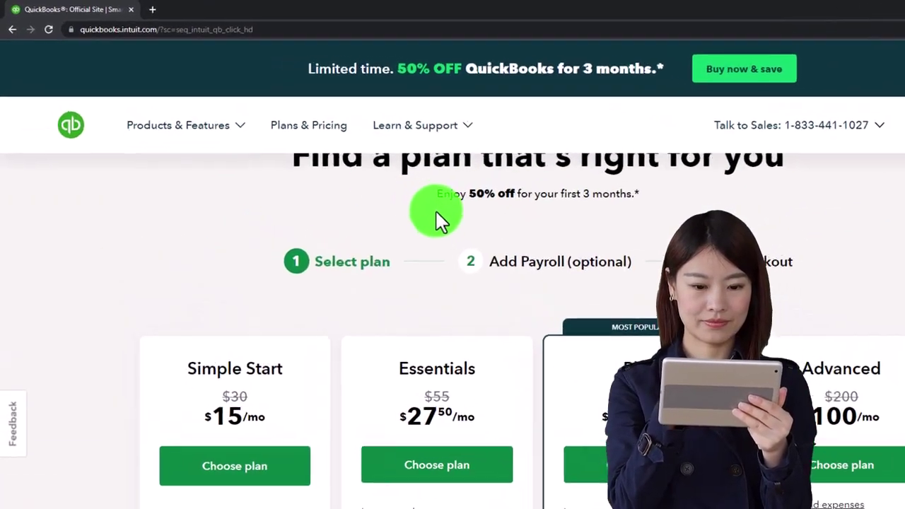
scroll(364, 176, "down", 2)
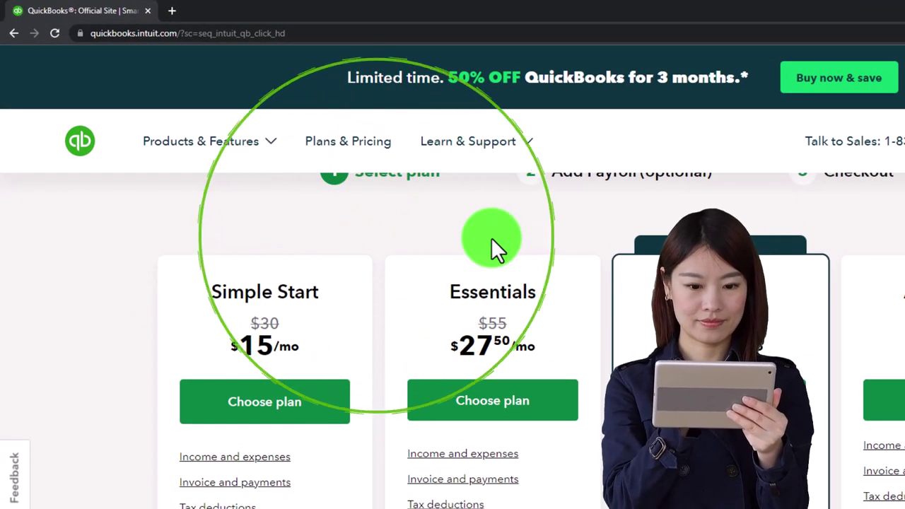
scroll(492, 239, "up", 1)
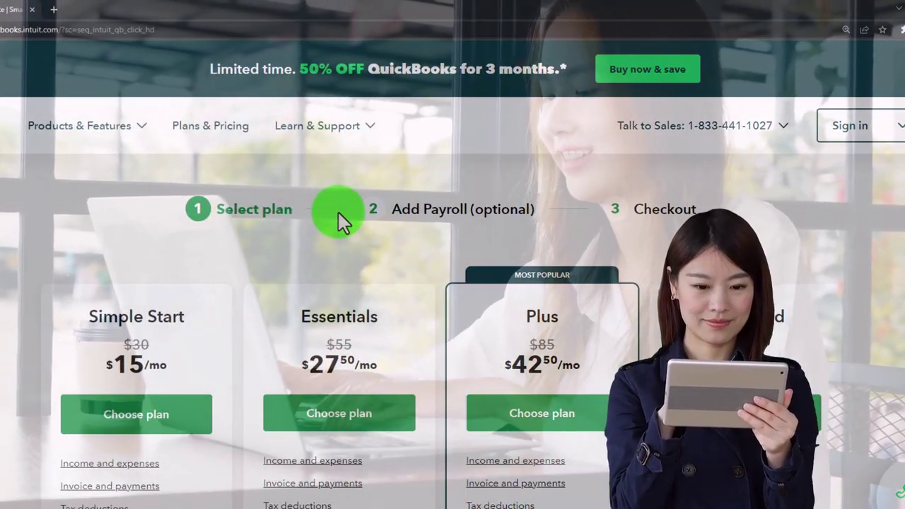
scroll(401, 227, "up", 1)
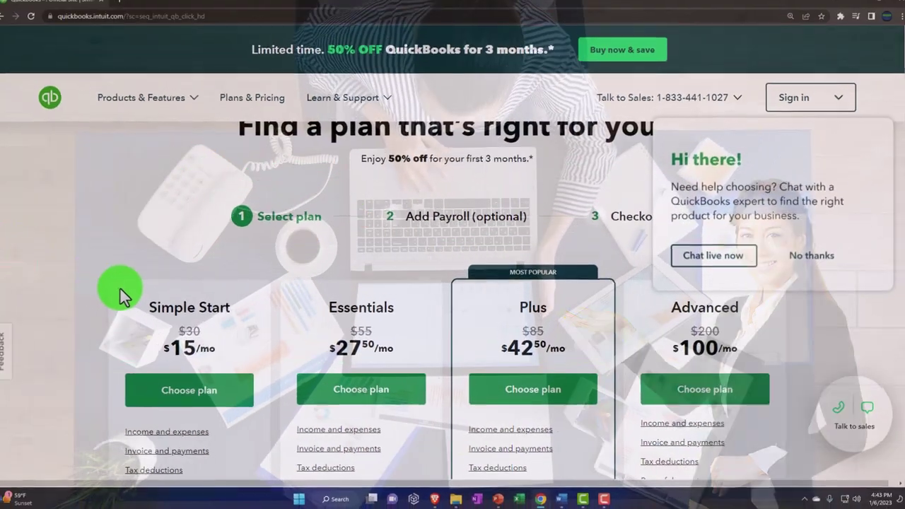
scroll(32, 269, "down", 2)
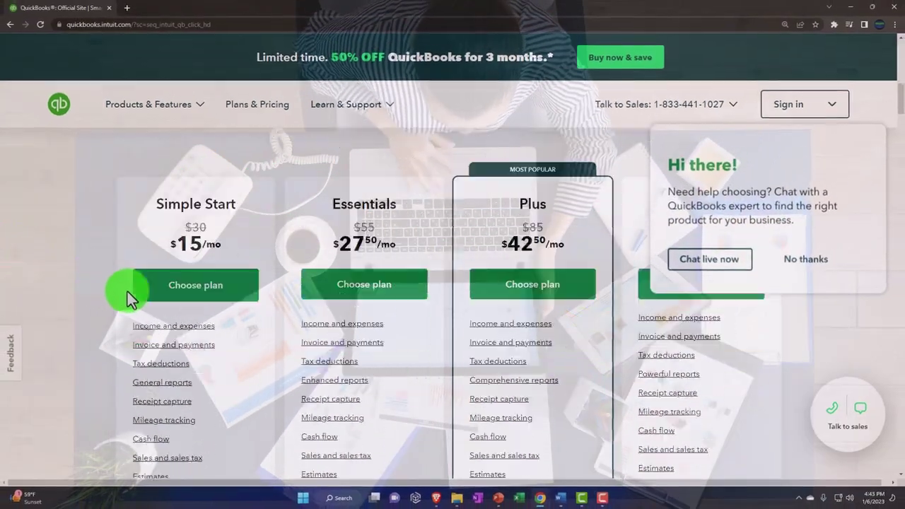
Find the Products list in the QuickBooks site footer and open the QuickBooks Online page.
scroll(127, 291, "down", 20)
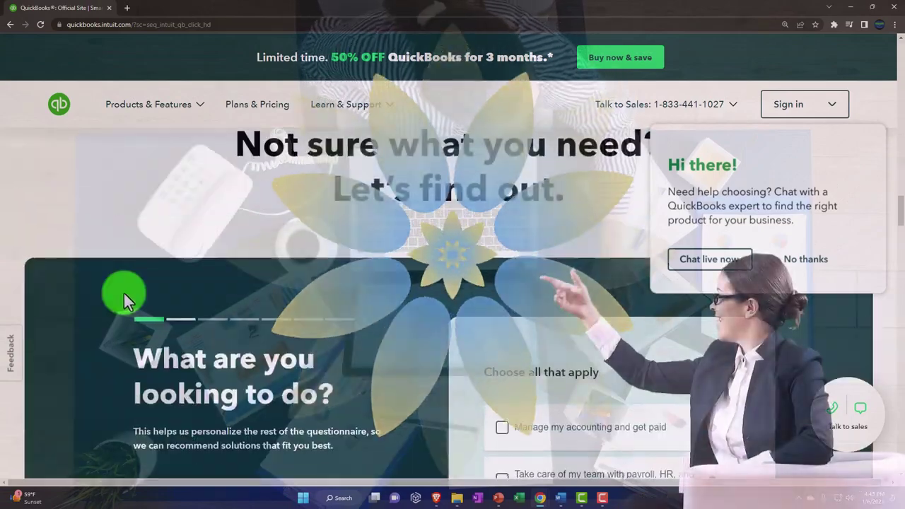
scroll(123, 297, "down", 20)
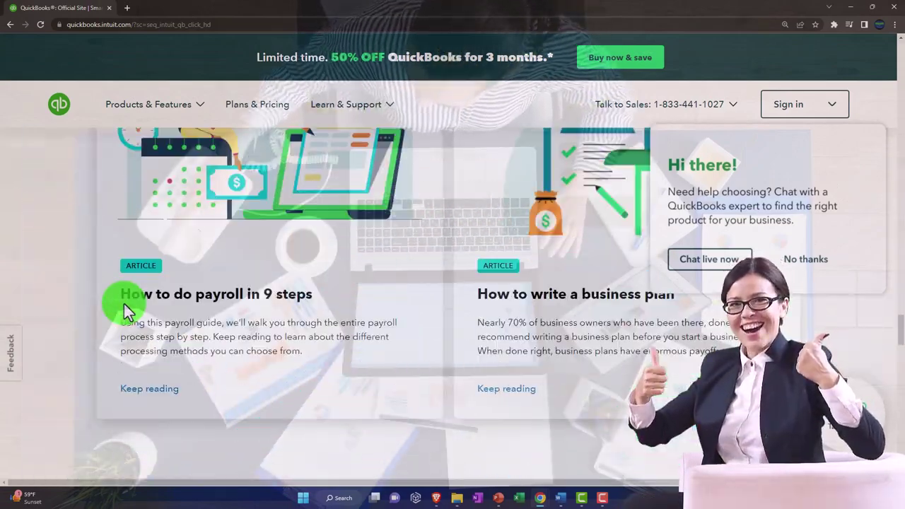
scroll(123, 304, "down", 20)
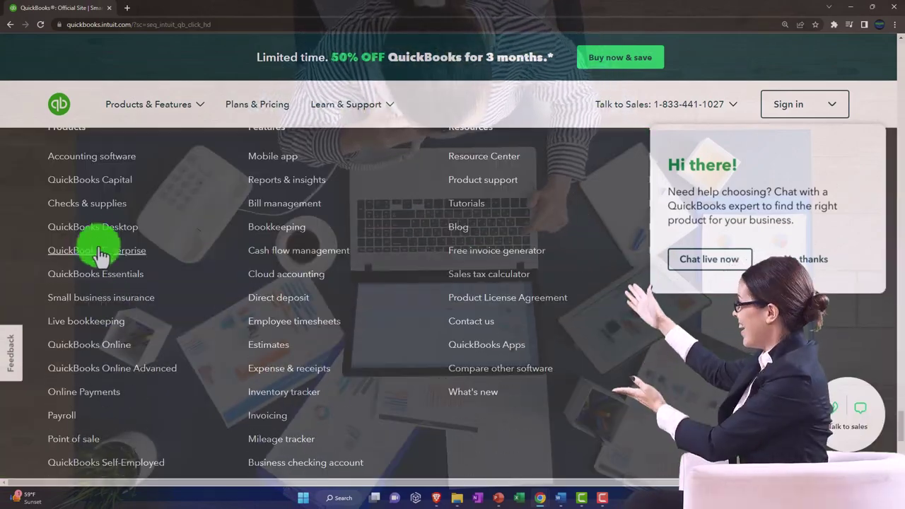
scroll(100, 253, "up", 2)
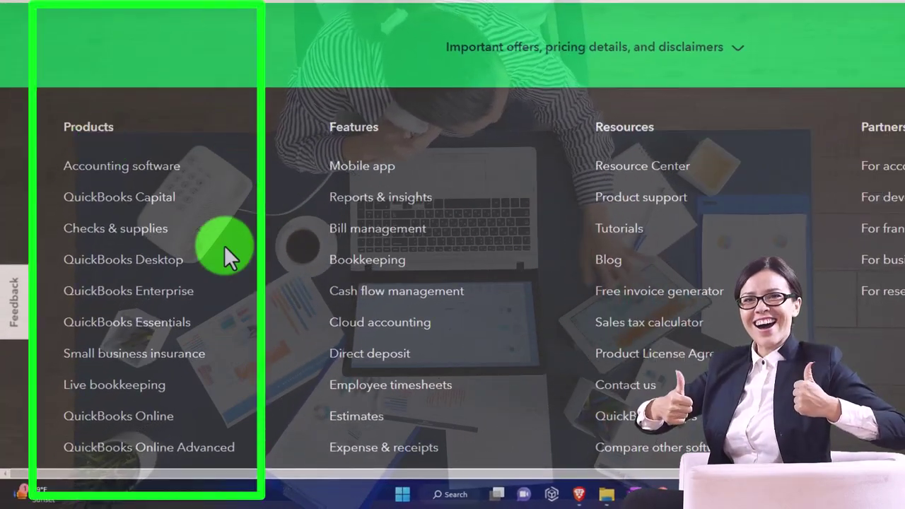
scroll(224, 246, "down", 1)
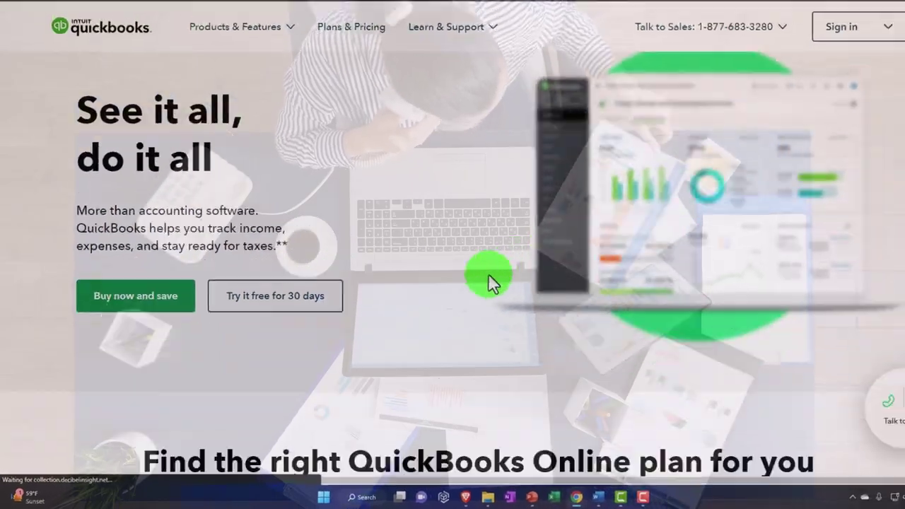
Compare the QuickBooks Online plan prices under the 50% off offer and the free trial, ending on Free trial for 30 days.
scroll(488, 273, "down", 5)
scroll(282, 327, "down", 2)
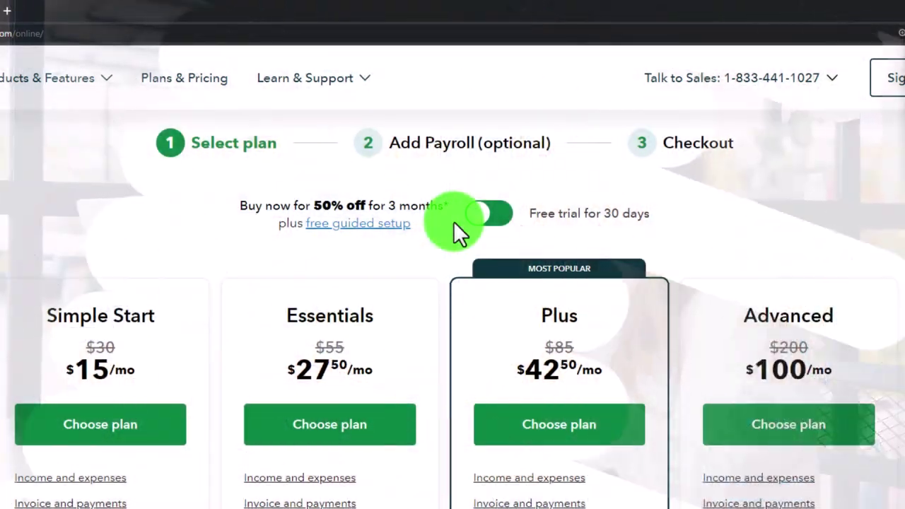
left_click(498, 219)
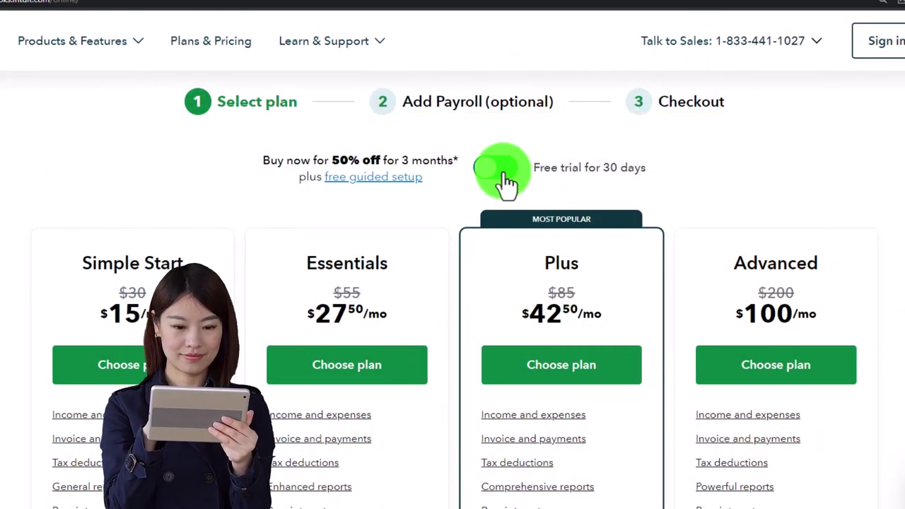
left_click(506, 183)
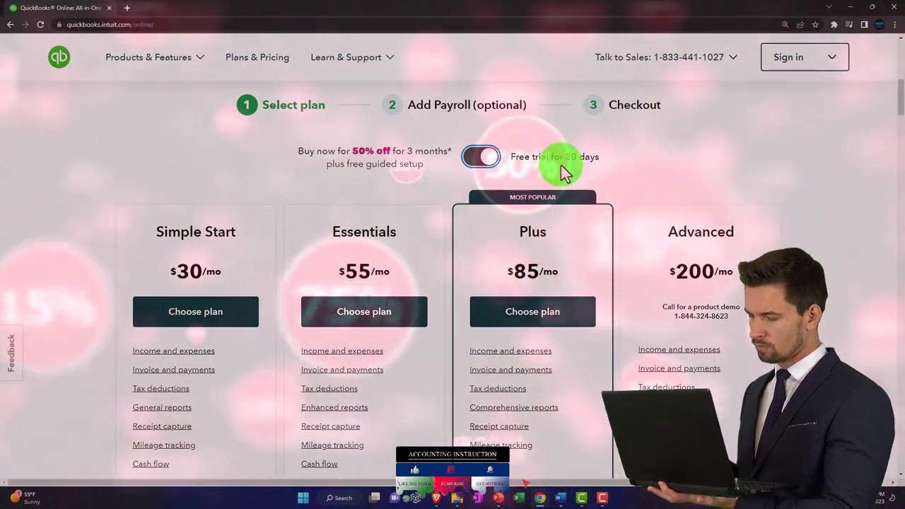
left_click(486, 158)
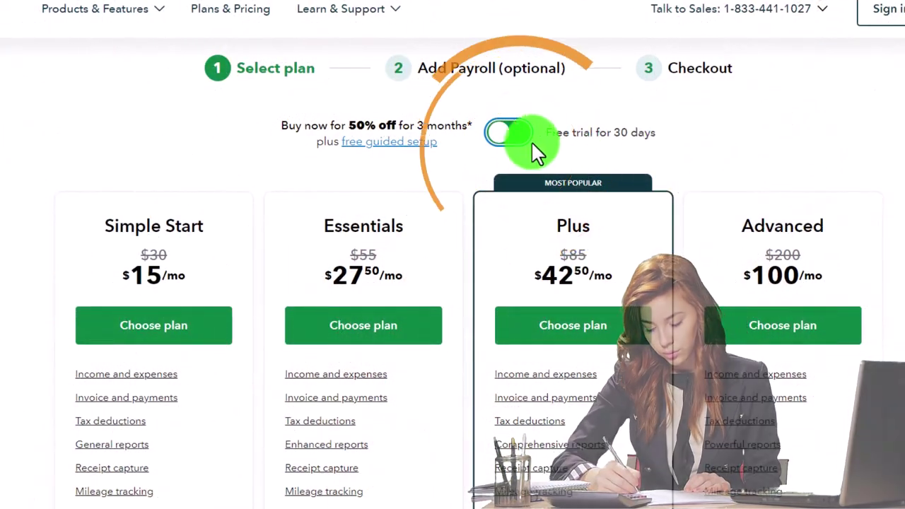
left_click(513, 137)
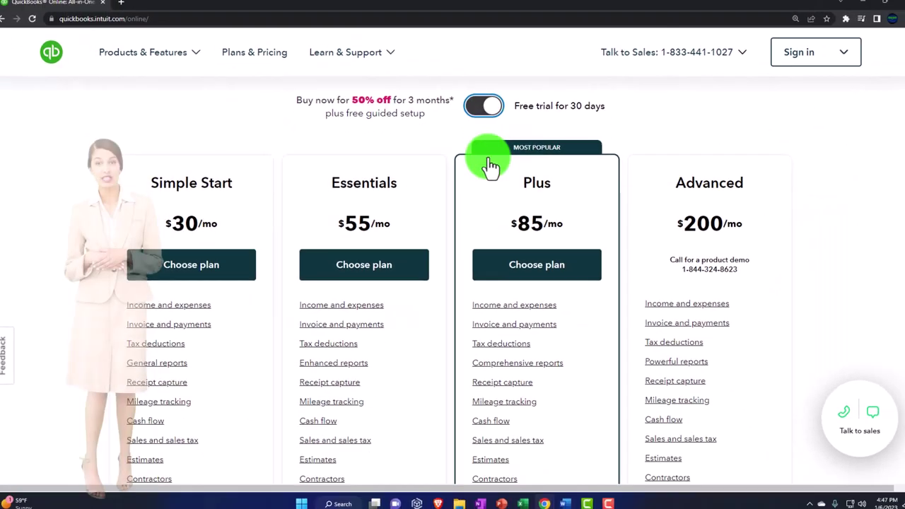
Compare the features of the Simple Start and Essentials plans, including sales channels, users, bill management and time entry.
scroll(210, 239, "down", 1)
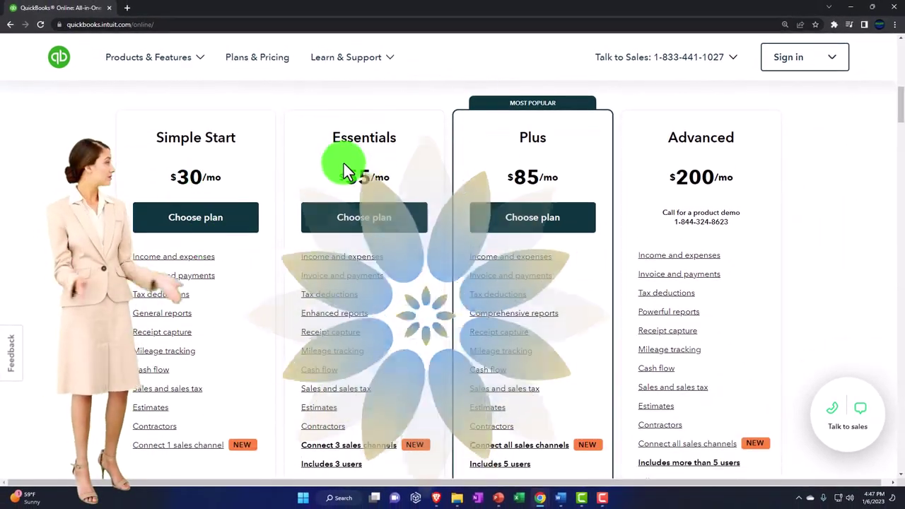
scroll(522, 163, "down", 2)
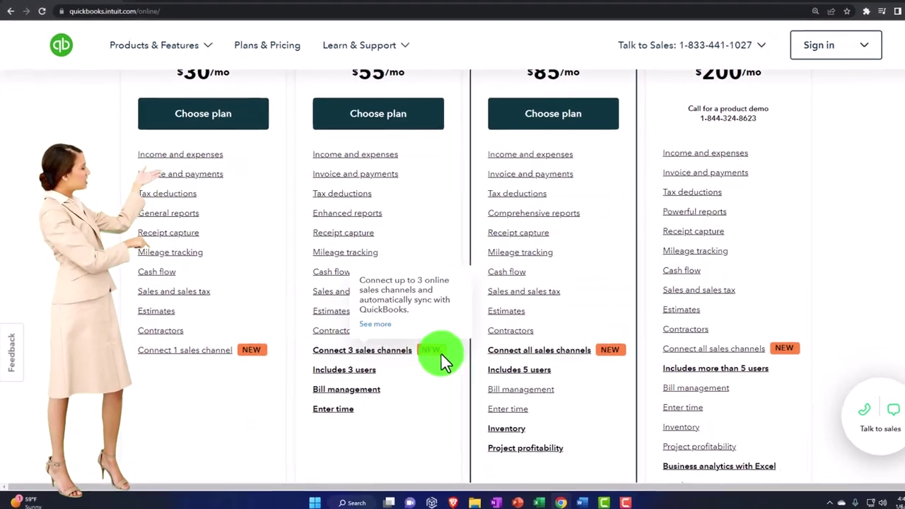
mouse_move(322, 360)
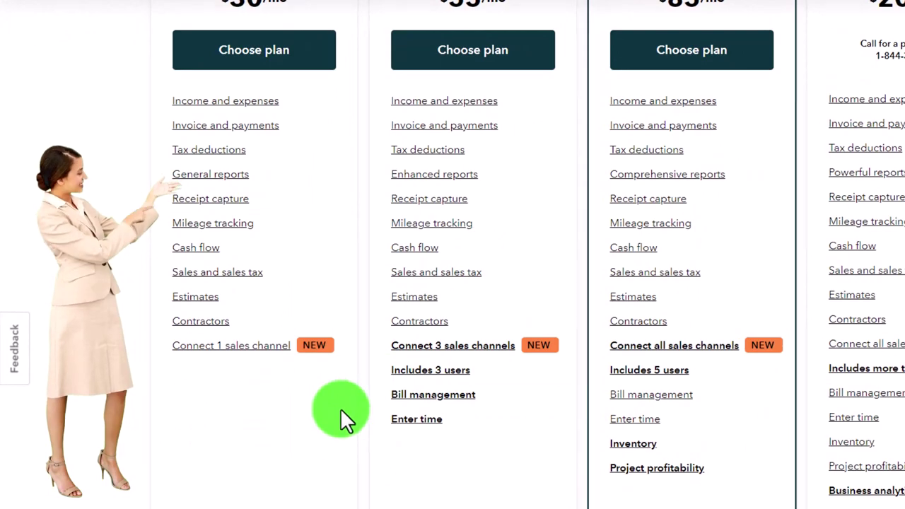
scroll(333, 269, "up", 1)
scroll(325, 318, "down", 2)
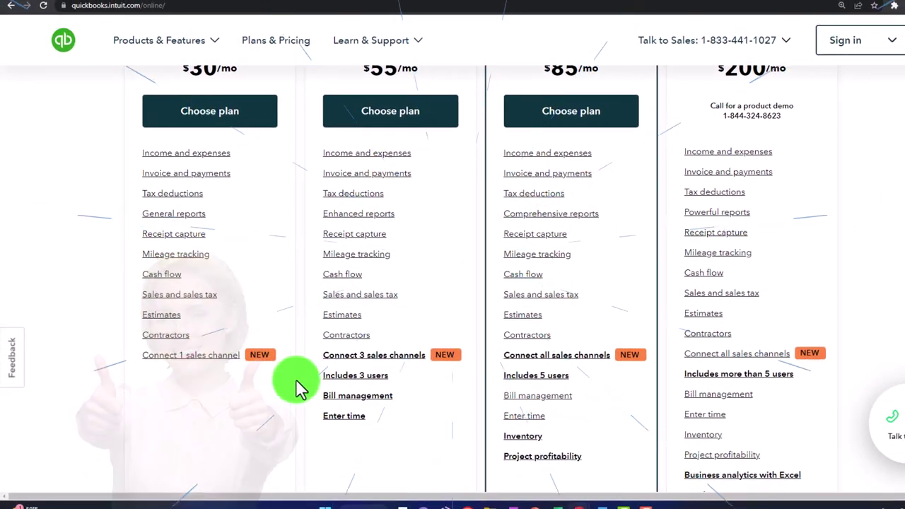
mouse_move(331, 359)
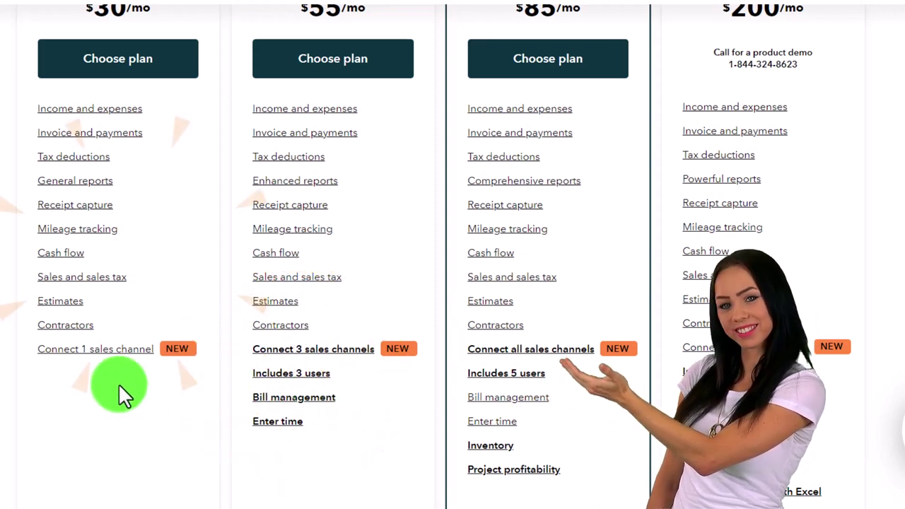
scroll(118, 383, "up", 1)
scroll(117, 383, "down", 1)
scroll(118, 383, "down", 1)
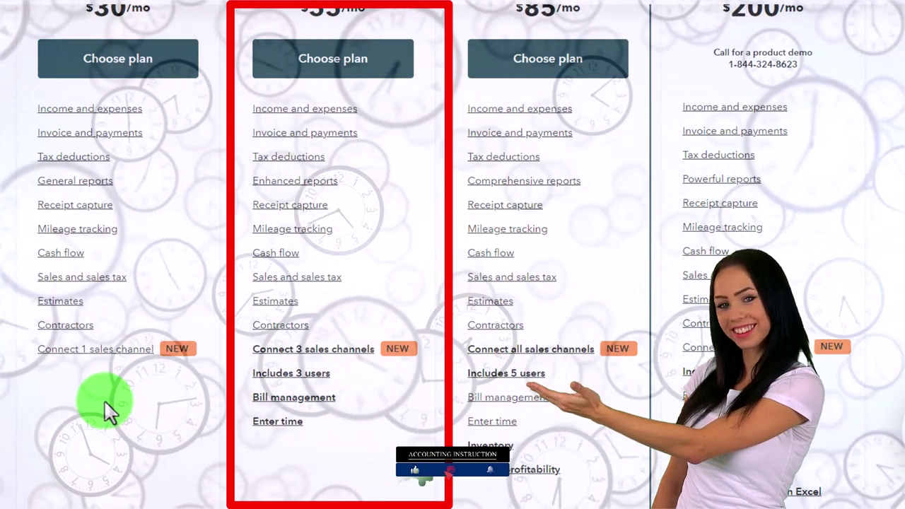
Examine the Plus plan's extra features, including inventory, project profitability and connecting all sales channels.
scroll(479, 432, "up", 3)
scroll(496, 145, "up", 1)
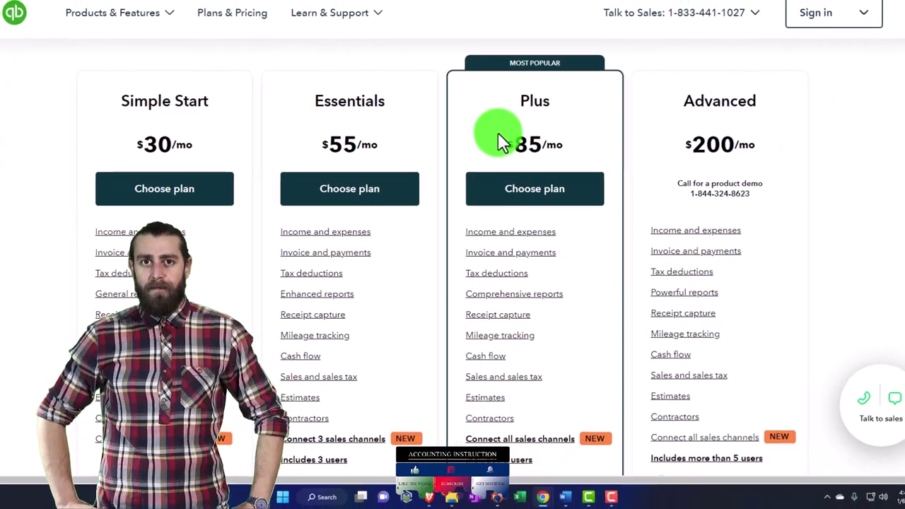
scroll(498, 132, "down", 3)
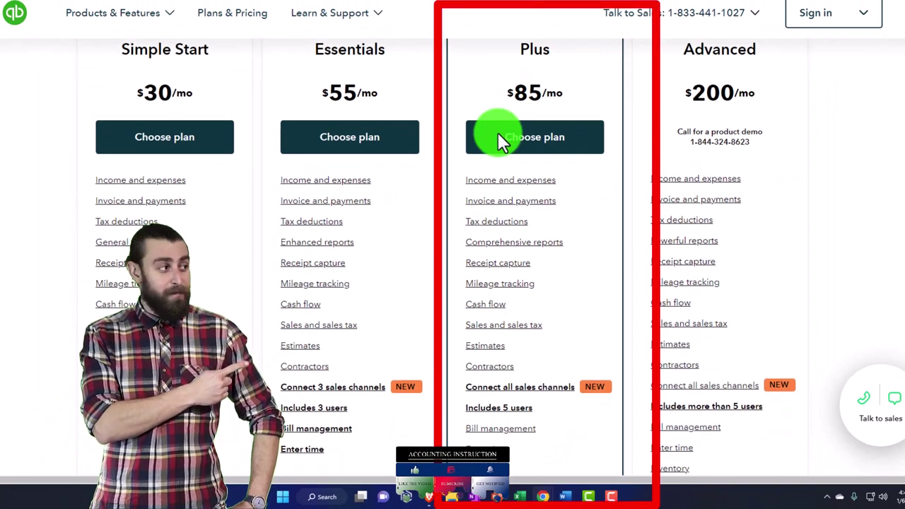
scroll(497, 132, "down", 1)
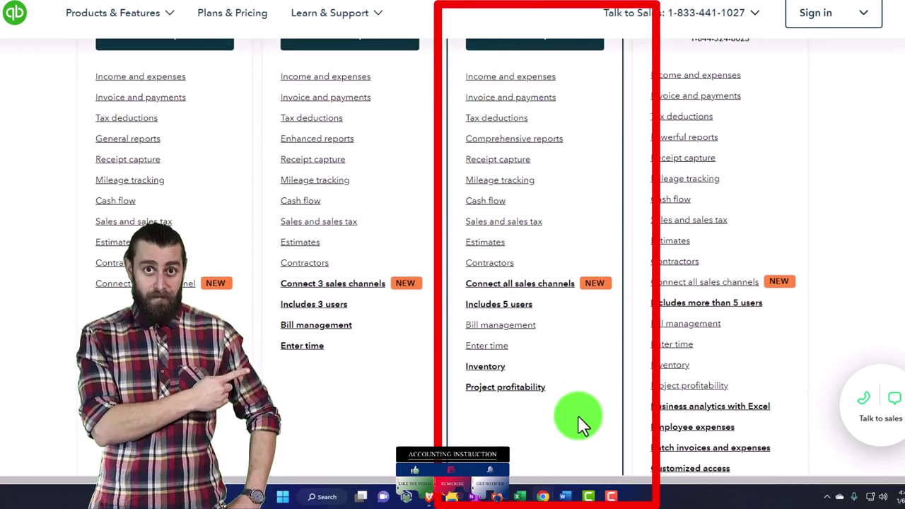
mouse_move(479, 367)
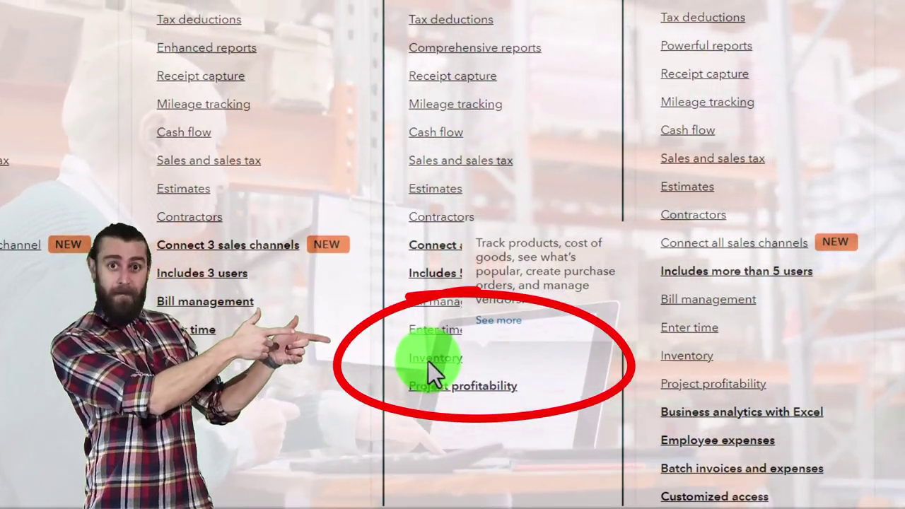
scroll(428, 361, "up", 1)
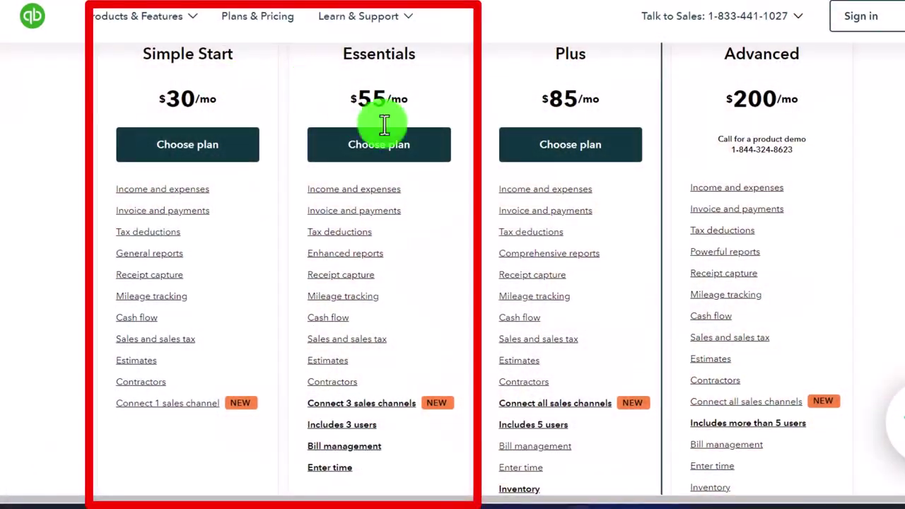
mouse_move(565, 249)
scroll(565, 249, "down", 3)
mouse_move(642, 423)
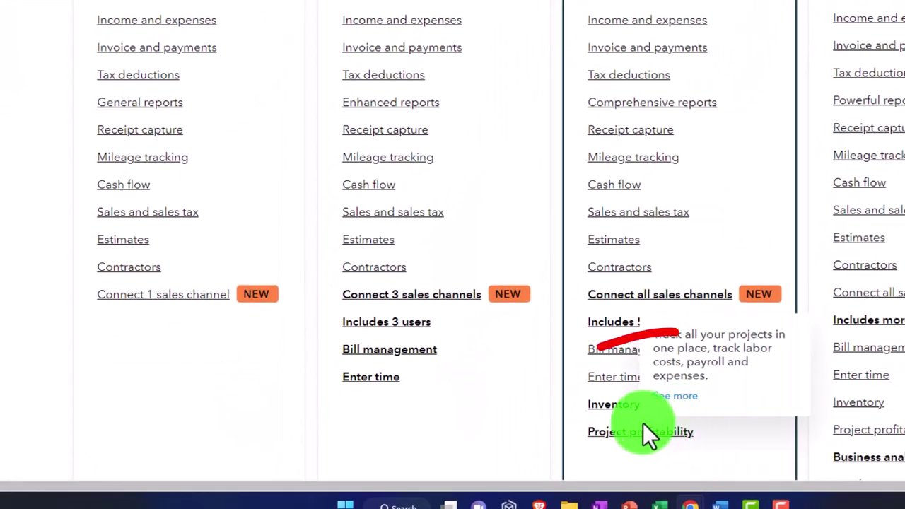
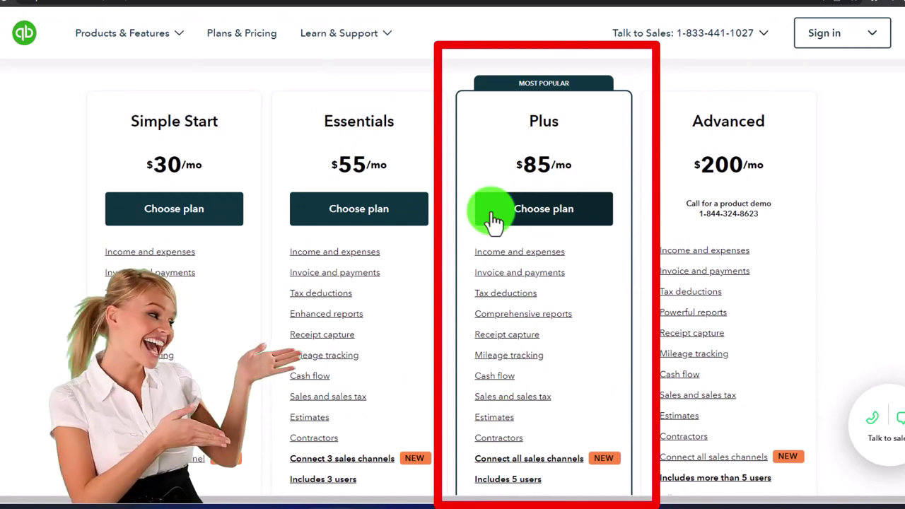
scroll(493, 221, "down", 2)
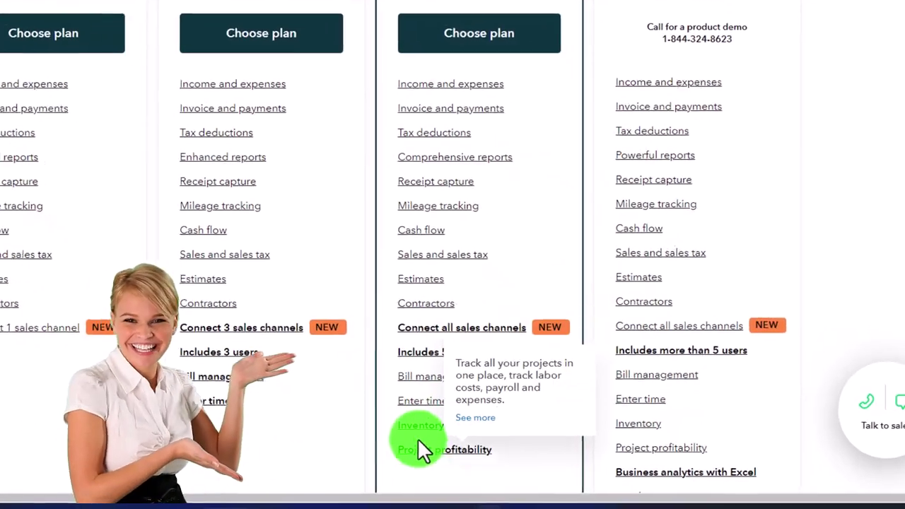
mouse_move(425, 330)
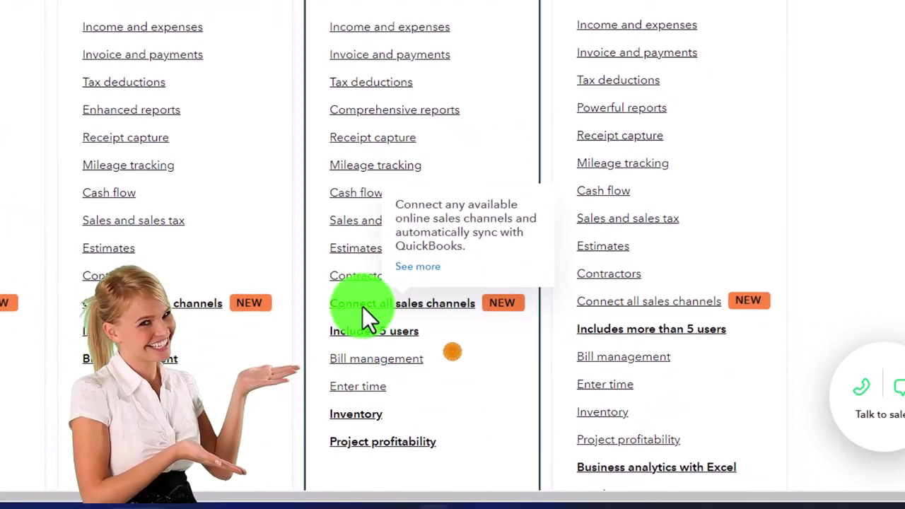
left_click(362, 306)
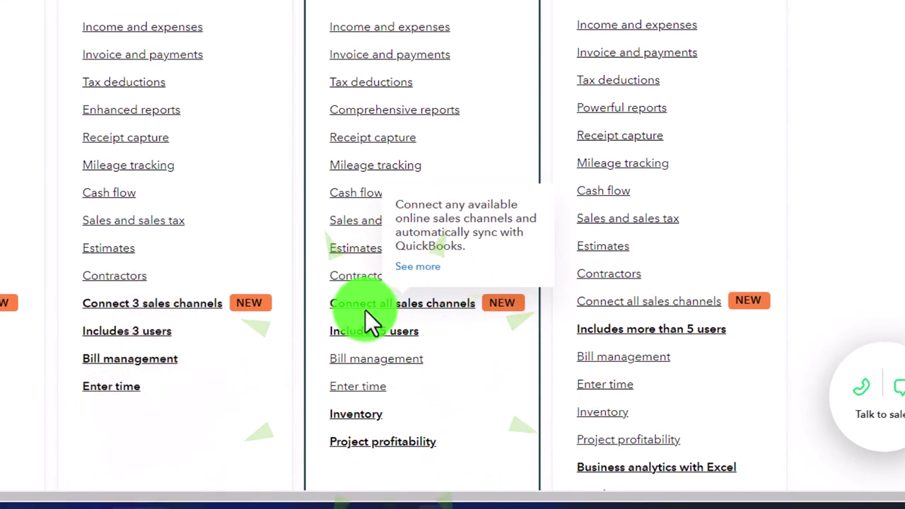
Choose the Plus plan, compare the optional payroll offers and add Payroll Premium to the plan.
scroll(365, 309, "up", 3)
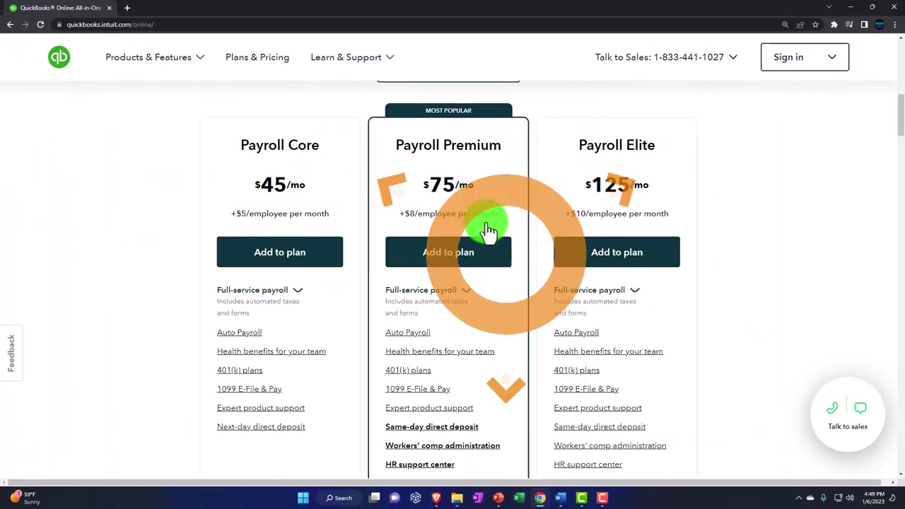
scroll(487, 224, "down", 3)
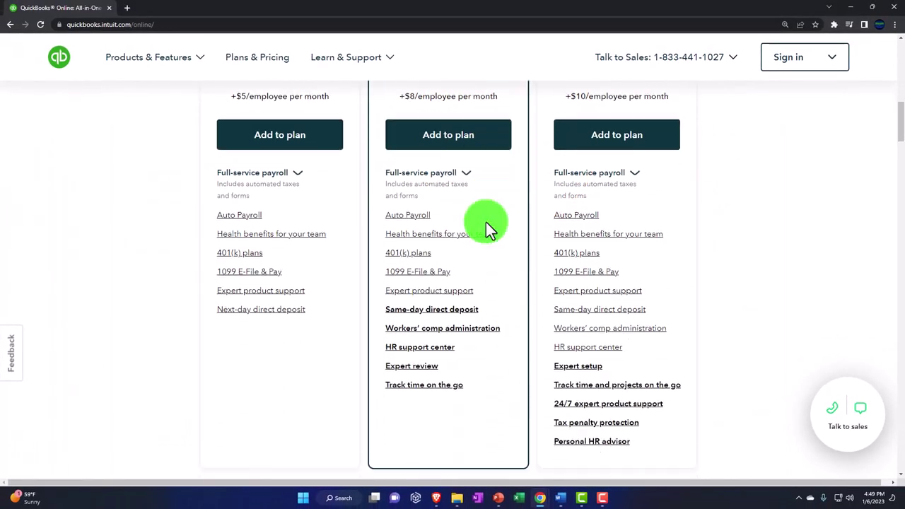
scroll(487, 224, "up", 4)
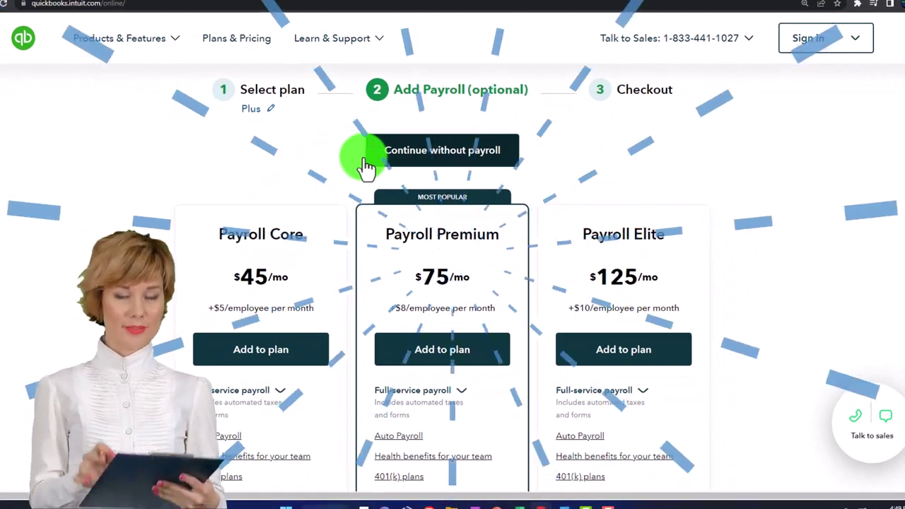
scroll(266, 225, "down", 1)
scroll(263, 225, "down", 5)
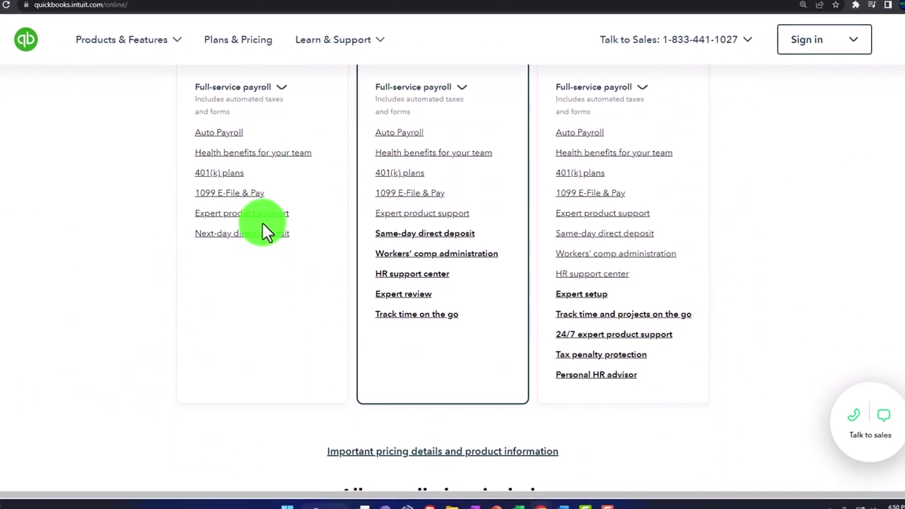
scroll(280, 229, "up", 3)
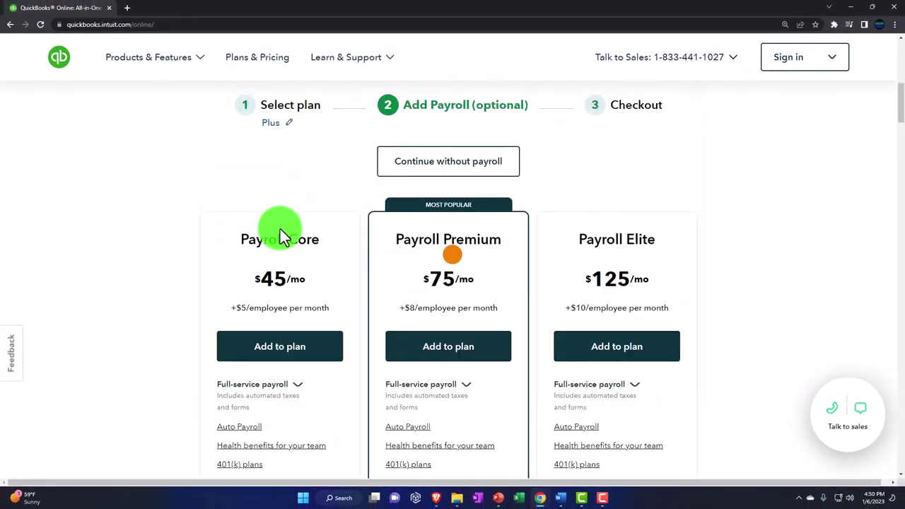
scroll(332, 282, "down", 1)
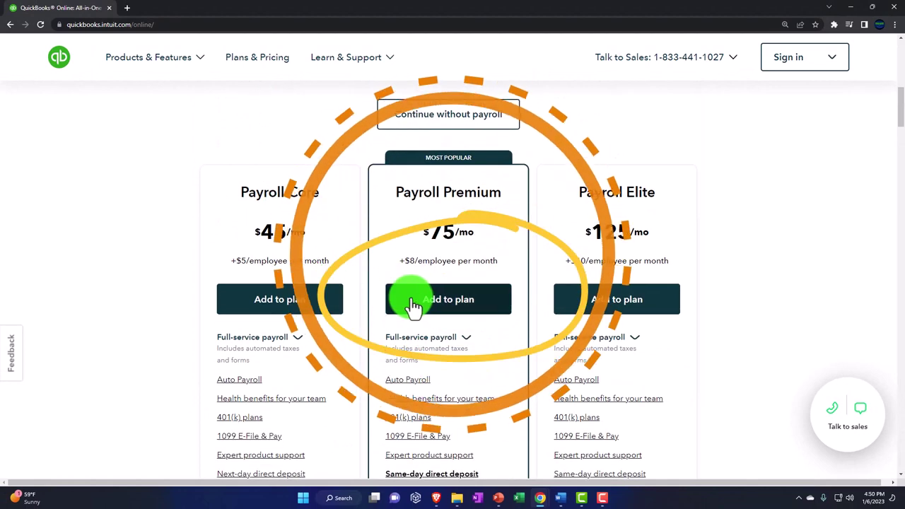
left_click(424, 304)
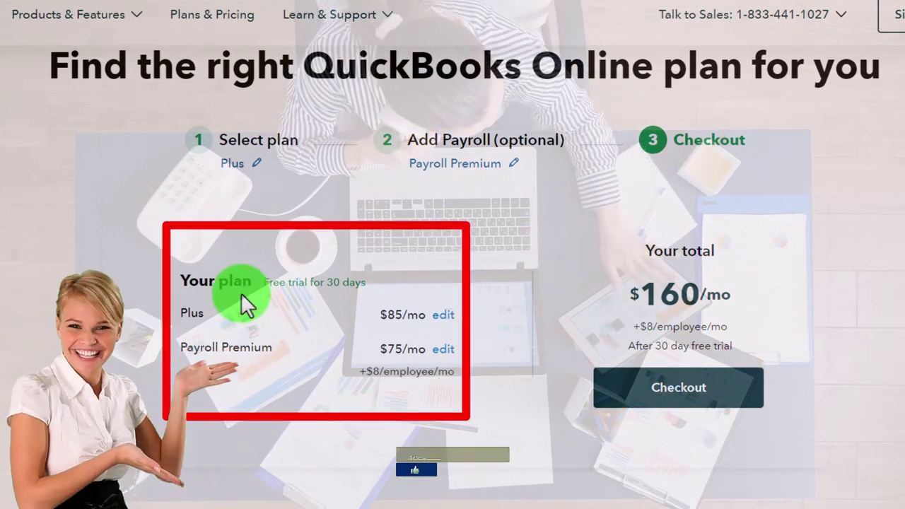
Review the Plus and Payroll Premium order, check out, and continue with the trial instead of buying now.
scroll(241, 292, "up", 1)
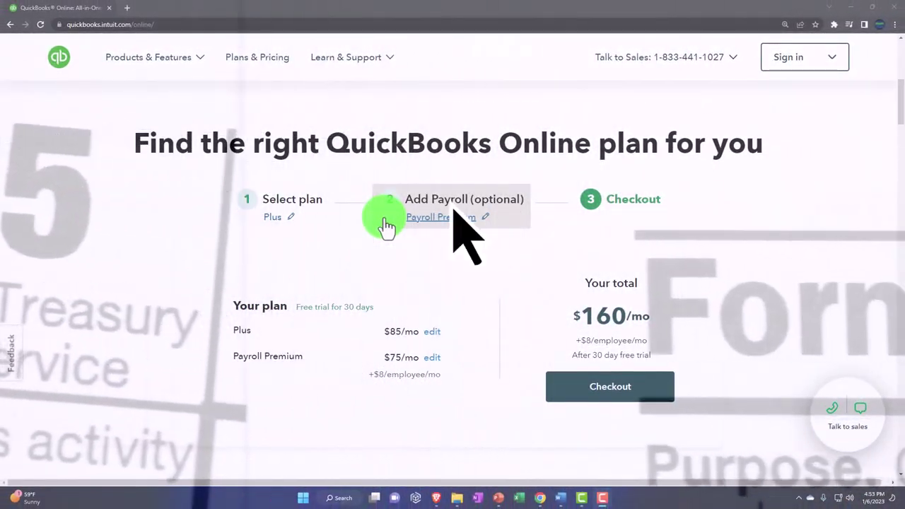
scroll(385, 220, "down", 1)
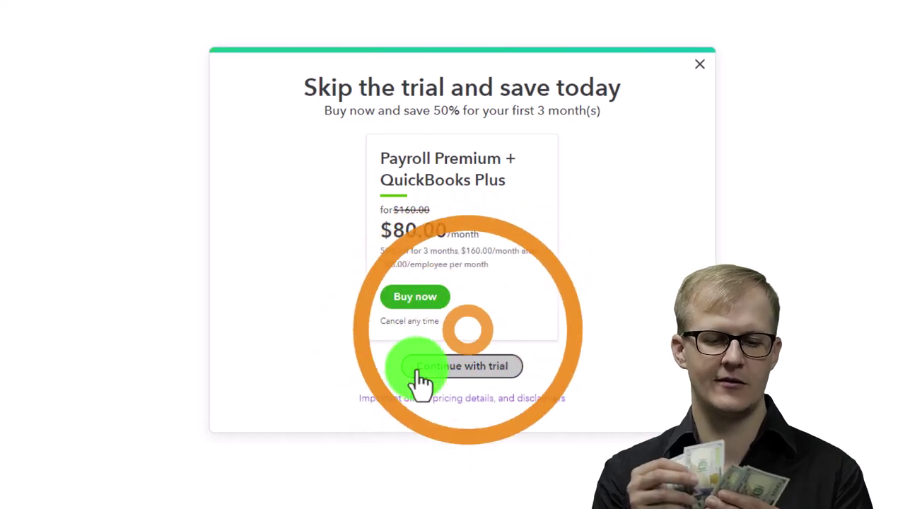
left_click(421, 375)
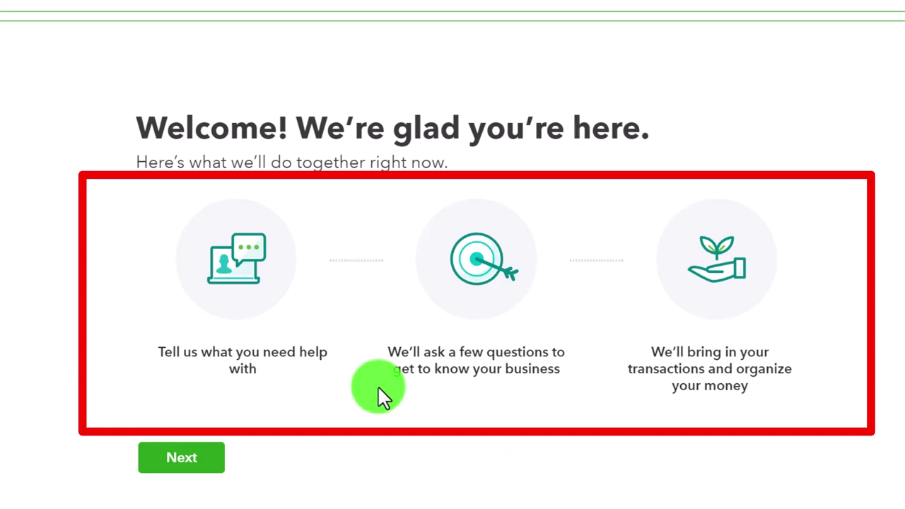
Enter Get Great Guitar as the business name and answer the finance management question with "Nothing, I'm just getting started".
left_click(211, 458)
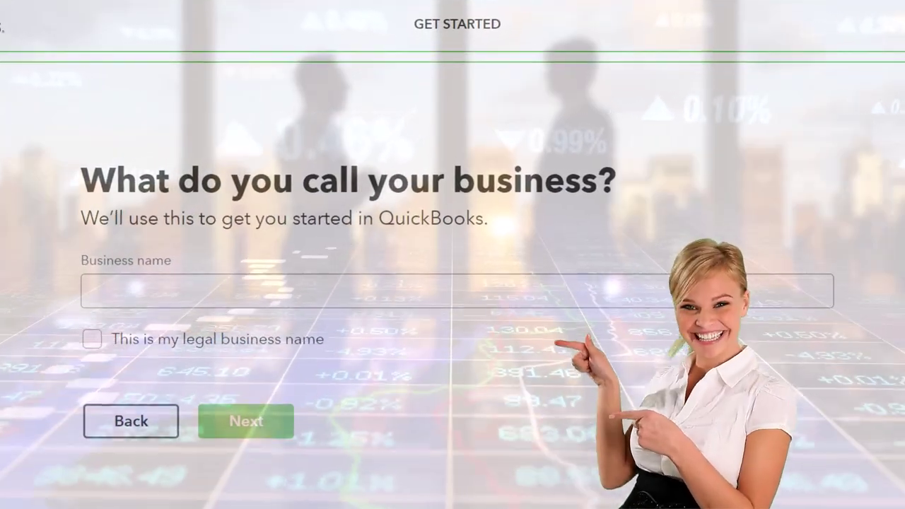
left_click(166, 293)
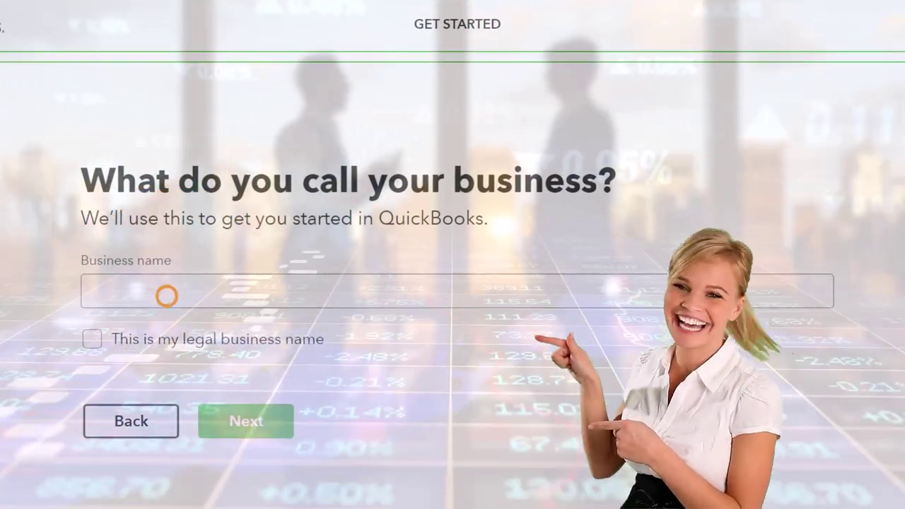
type("Get Great Guitar")
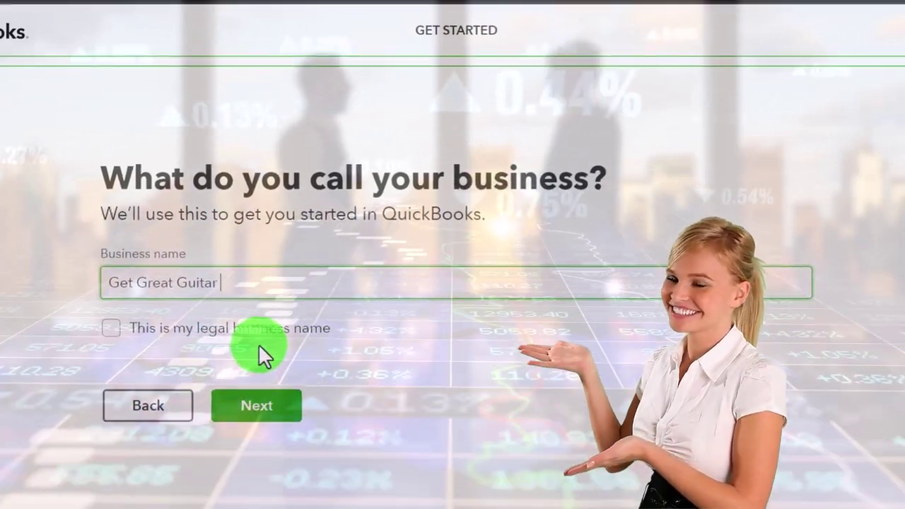
left_click(250, 418)
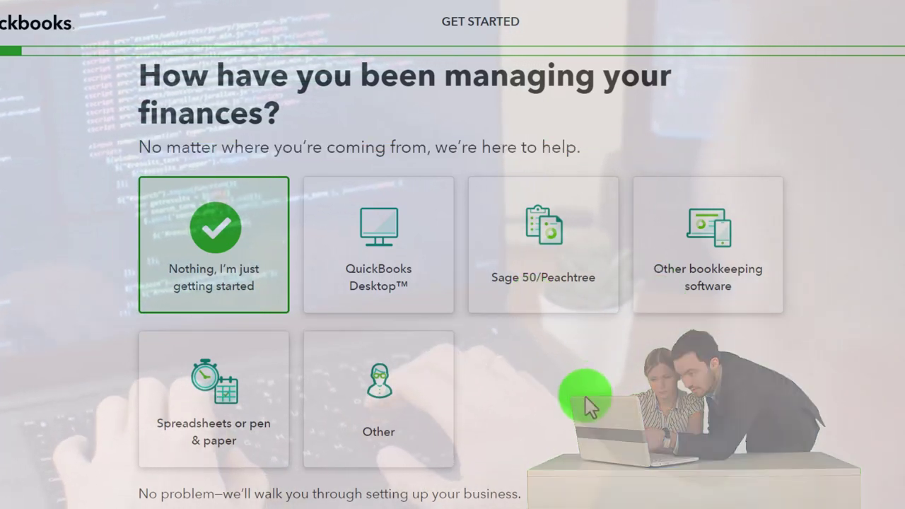
scroll(585, 396, "down", 1)
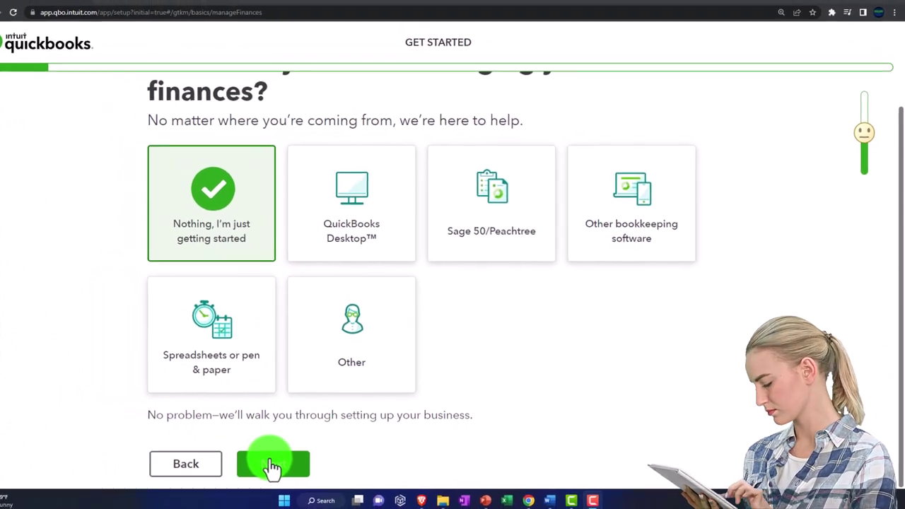
left_click(273, 463)
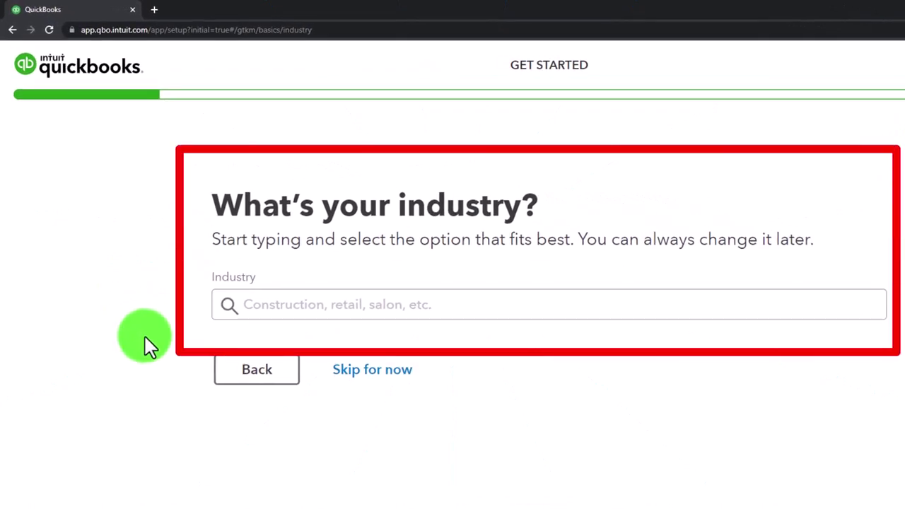
Search the industry options for "cons".
left_click(278, 305)
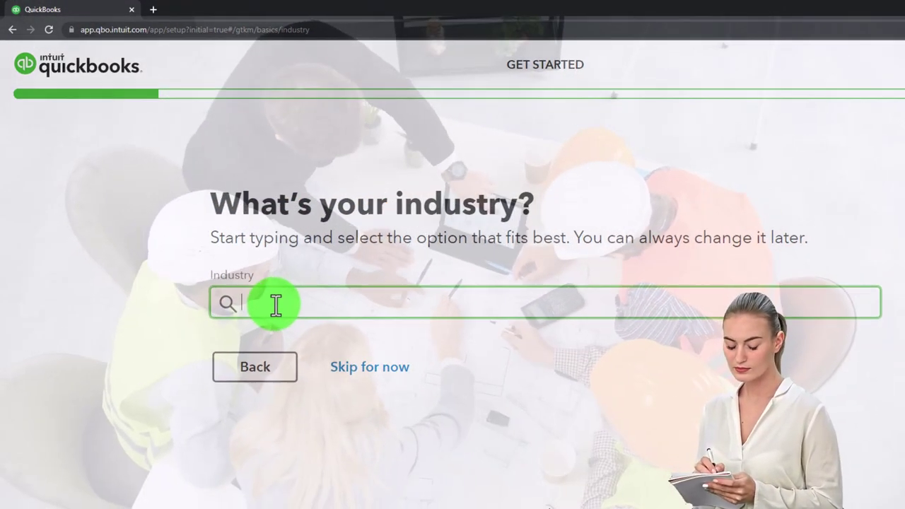
type("con")
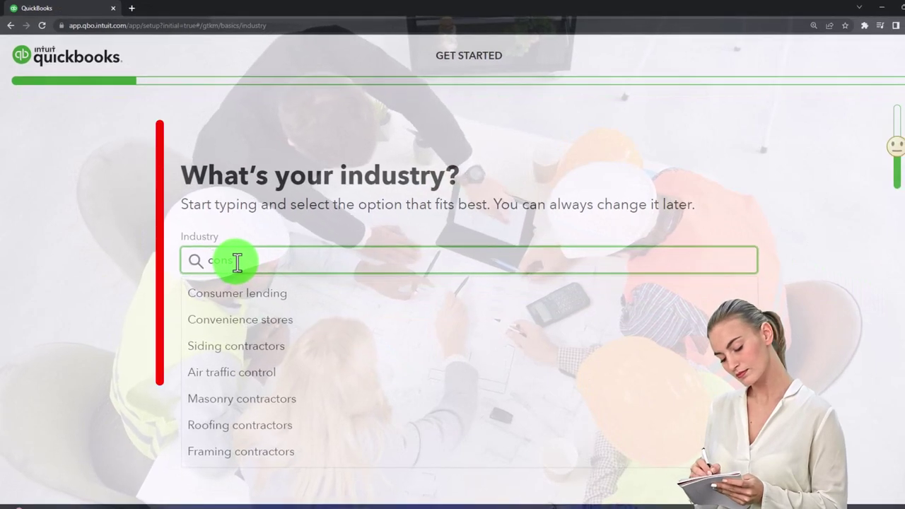
type("s")
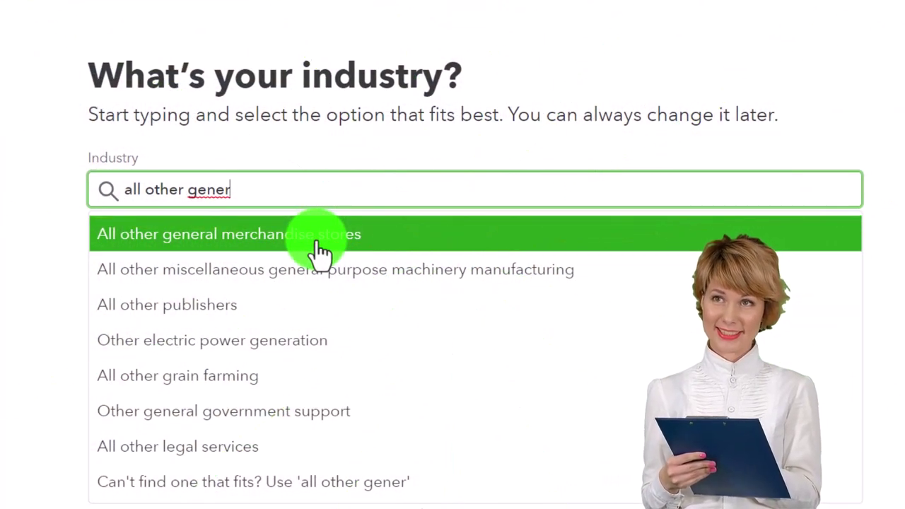
Choose "All other general merchandise stores" as the industry and Sole proprietor as the kind of business.
left_click(318, 249)
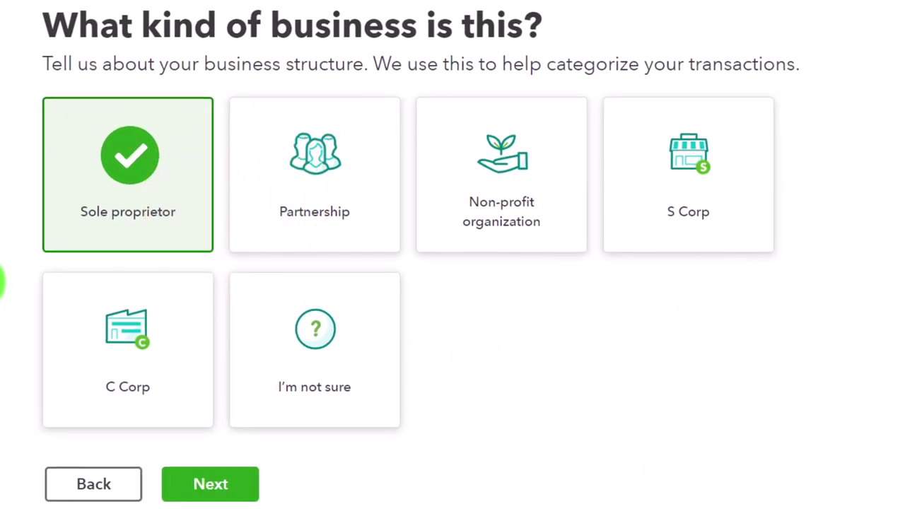
left_click(197, 477)
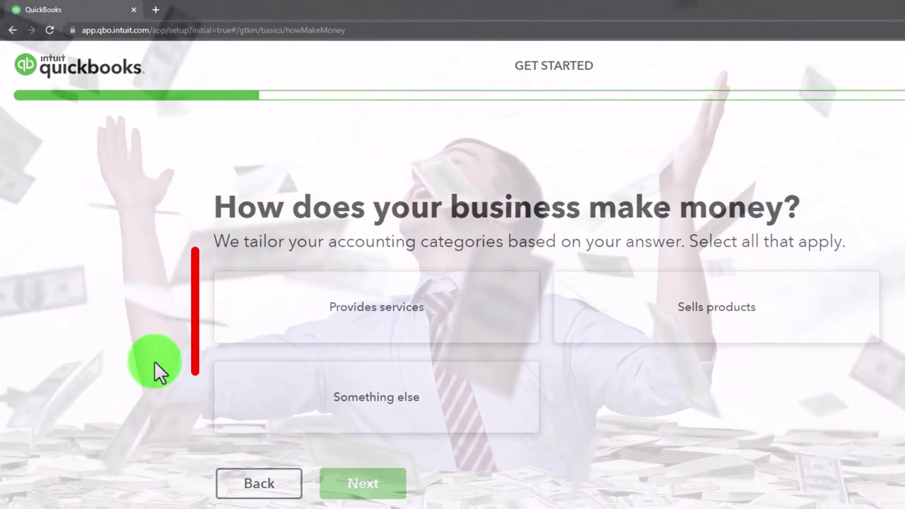
Specify that the business provides services and sells products, and set the main role to Owner or partner.
left_click(251, 318)
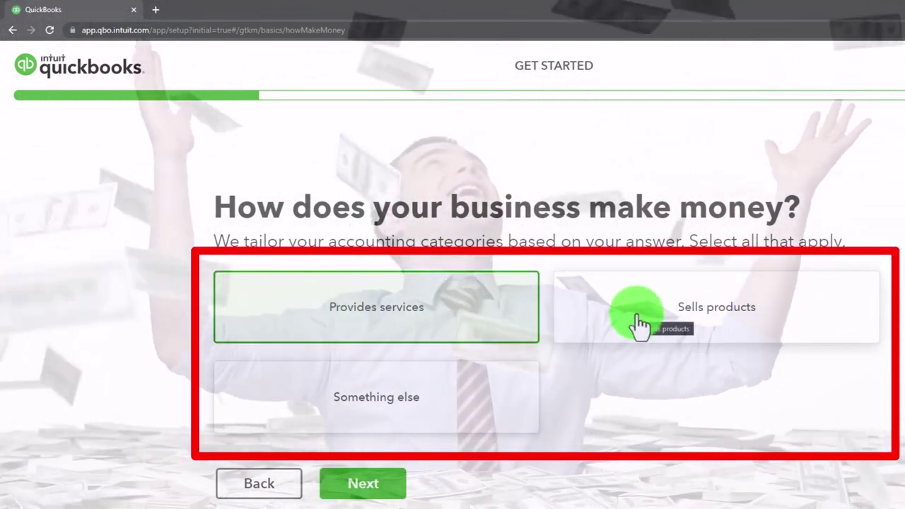
left_click(638, 324)
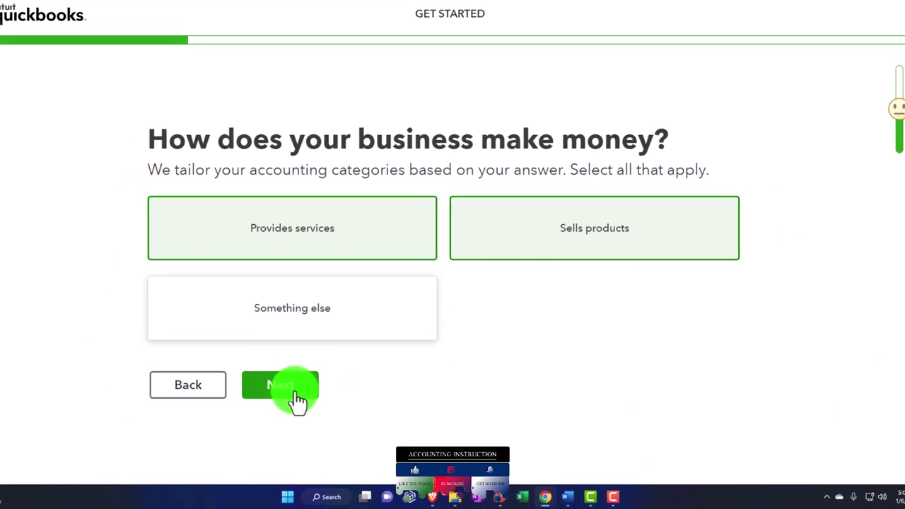
left_click(296, 397)
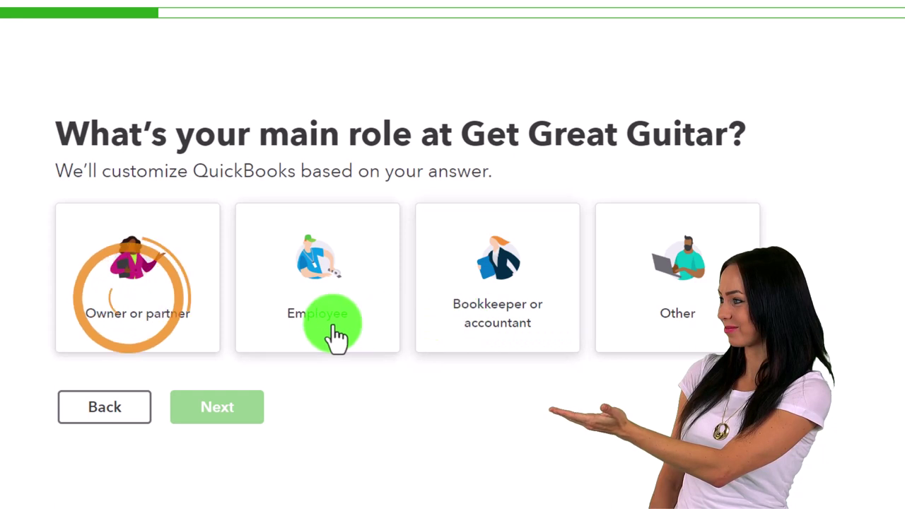
left_click(141, 327)
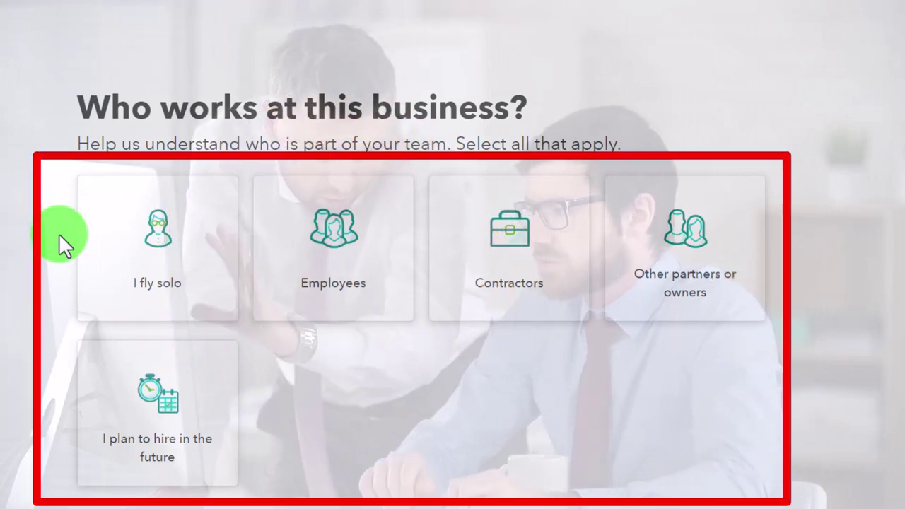
Answer who works at the business with "I fly solo", Employees and Contractors, and continue.
left_click(113, 279)
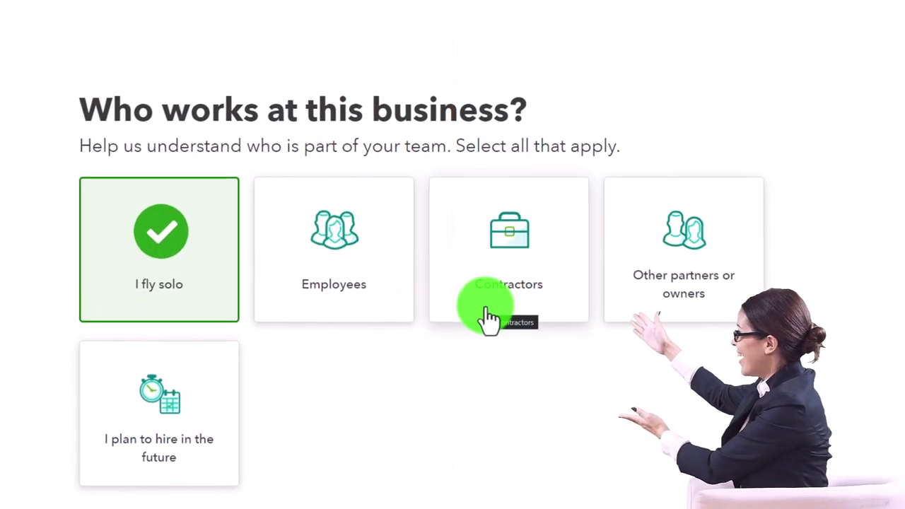
left_click(373, 309)
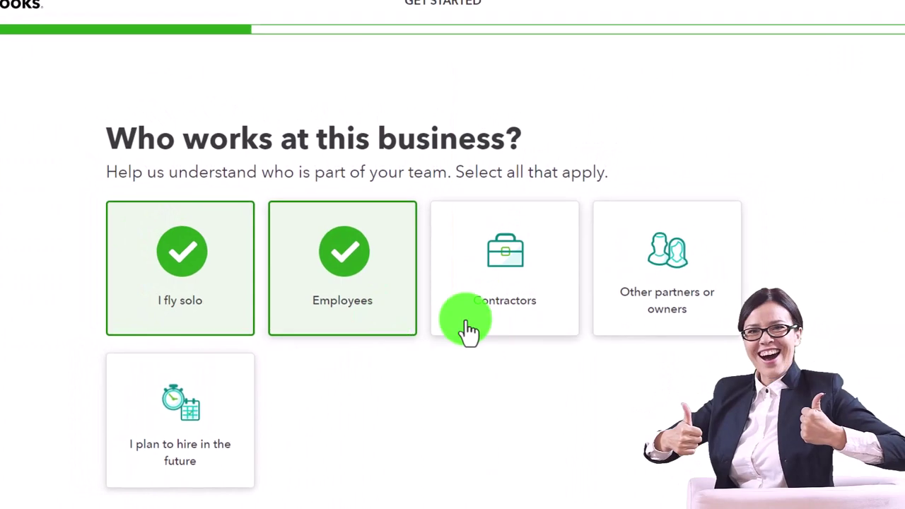
left_click(491, 320)
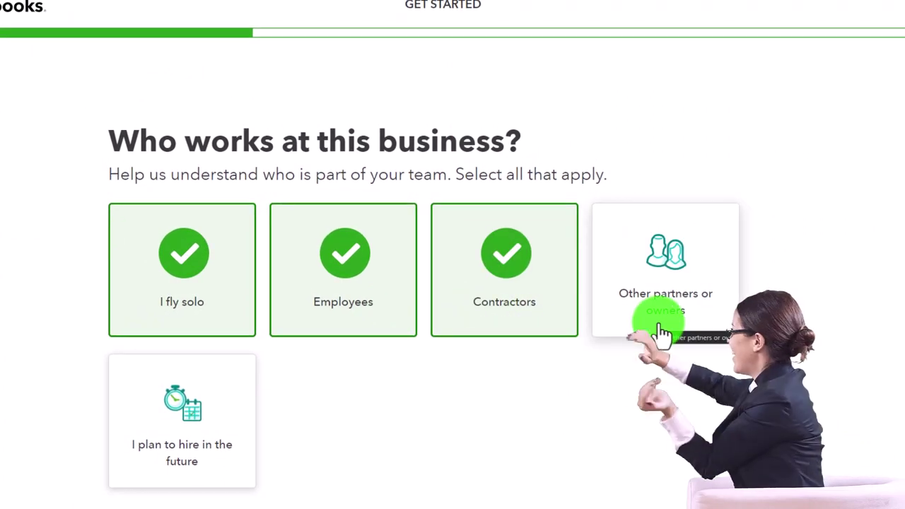
scroll(460, 404, "down", 1)
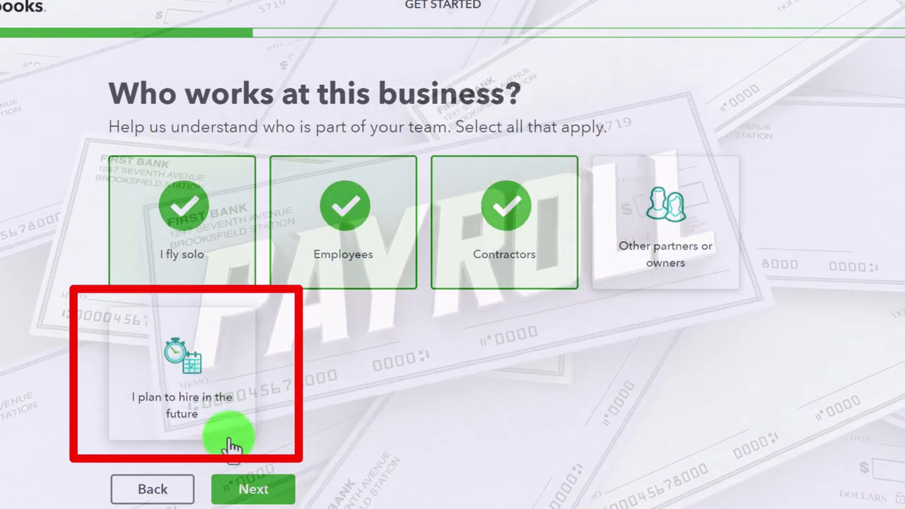
left_click(272, 488)
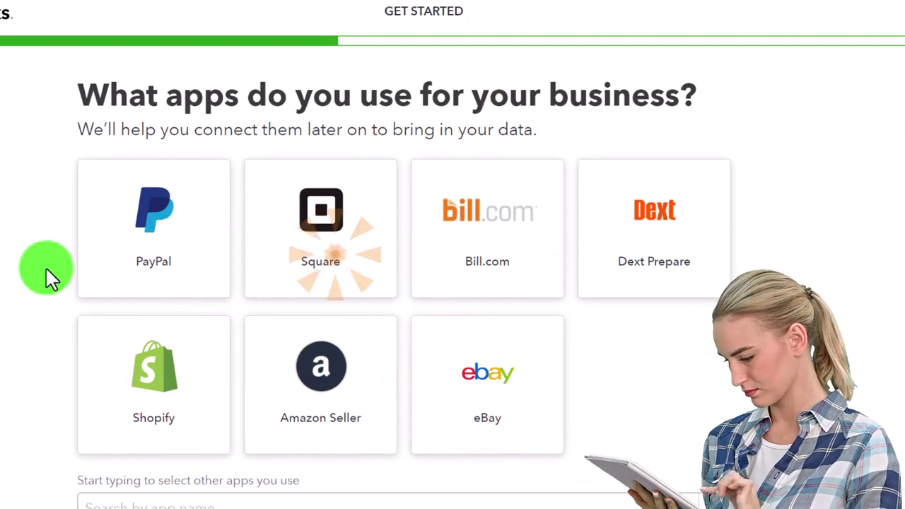
Skip the question about business apps and choose to set up QuickBooks to start using it right away.
scroll(46, 266, "down", 1)
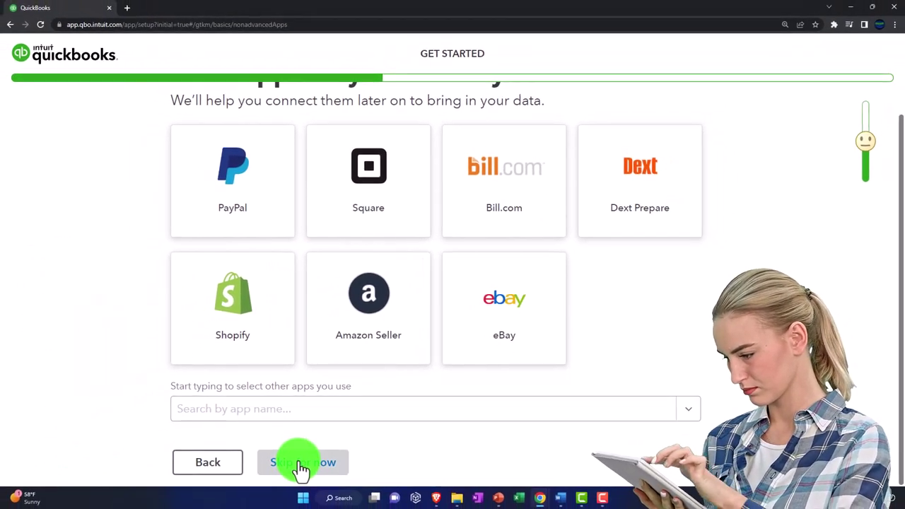
left_click(301, 468)
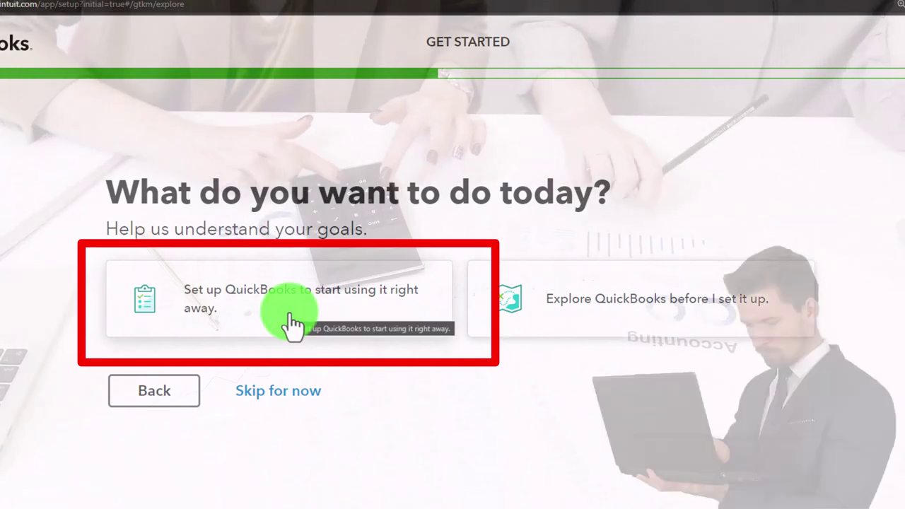
left_click(291, 316)
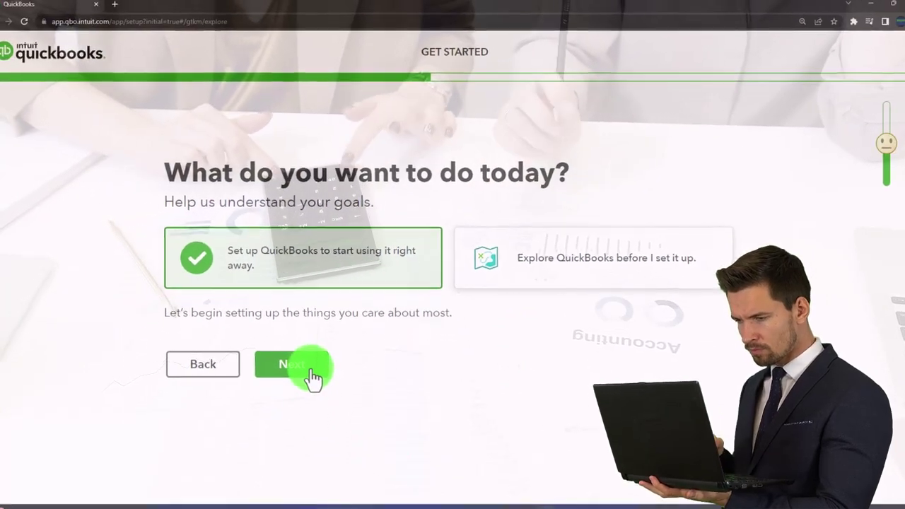
left_click(314, 357)
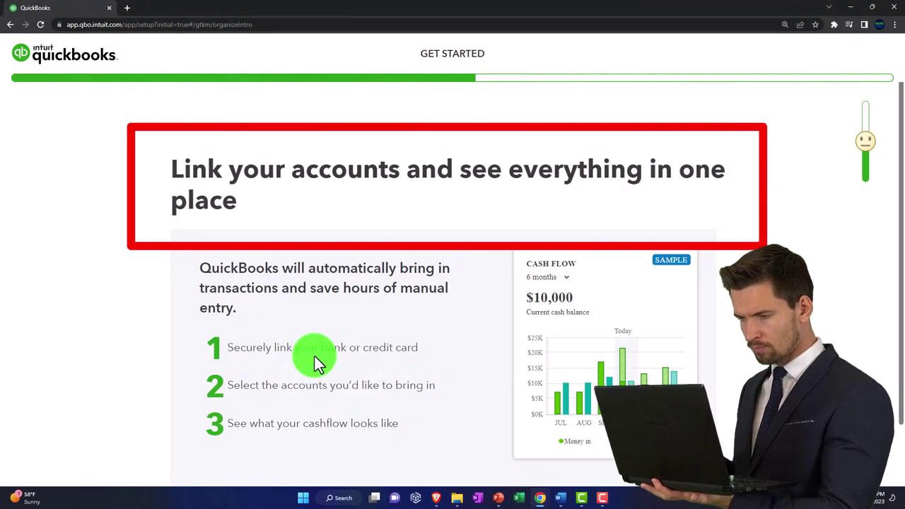
Review the account-linking offer and skip choosing what to set up next.
scroll(101, 359, "down", 1)
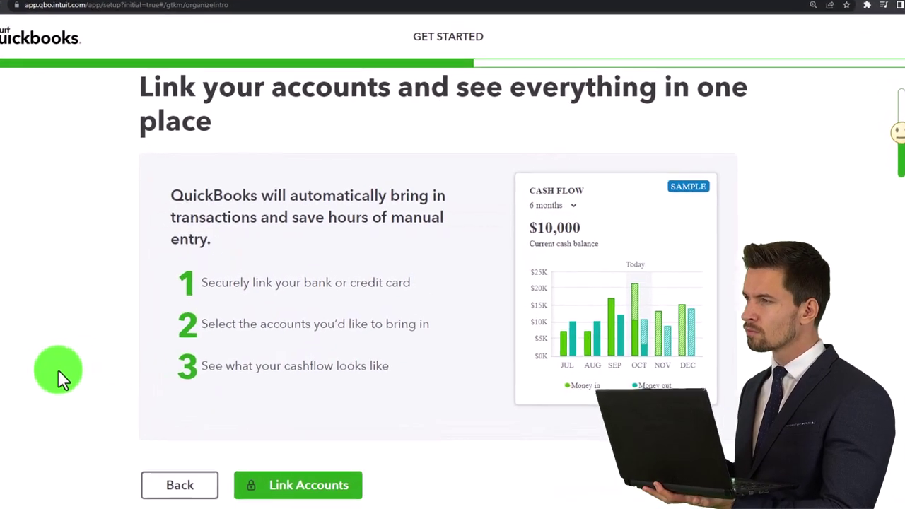
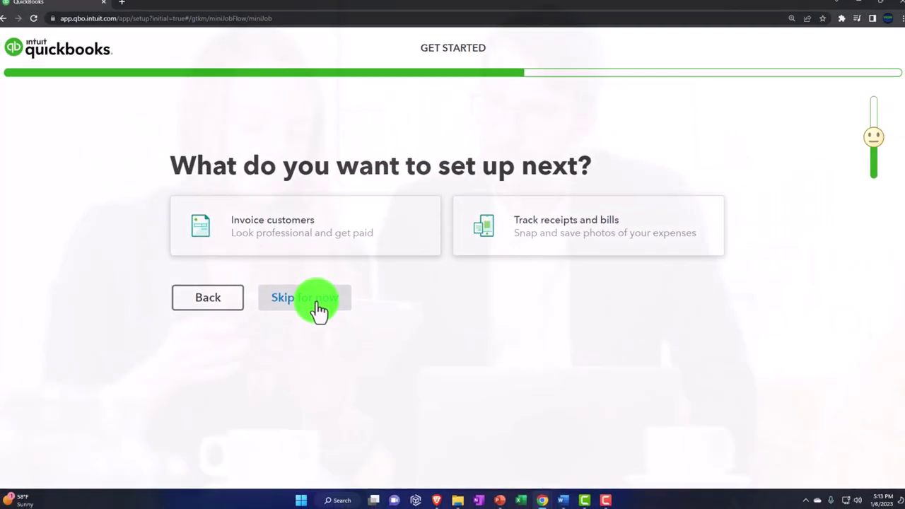
left_click(316, 302)
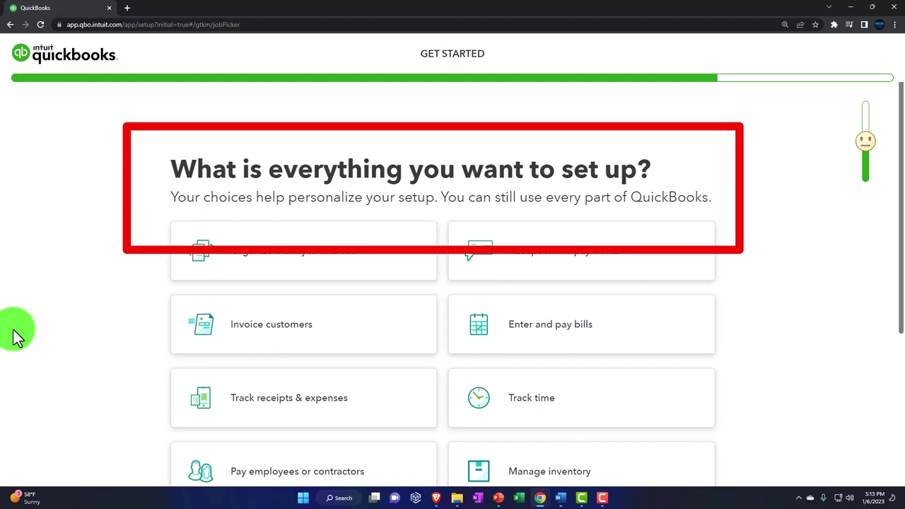
Select organizing money in and out, invoicing customers, tracking receipts & expenses, paying employees or contractors, tracking sales and managing sales tax for setup.
scroll(16, 336, "down", 1)
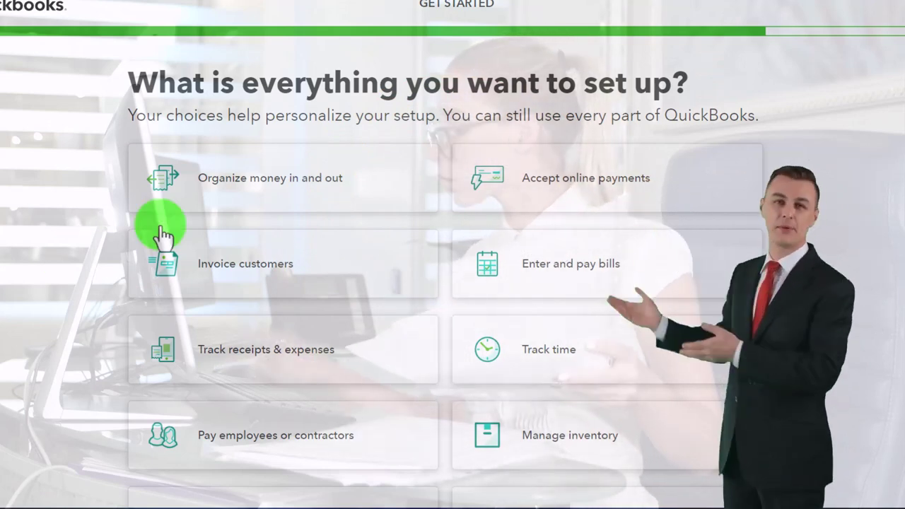
left_click(240, 199)
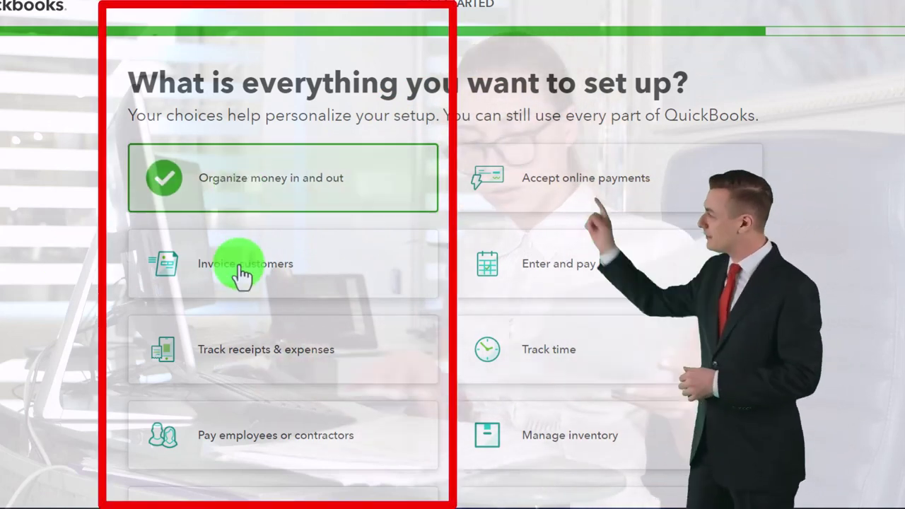
left_click(241, 274)
left_click(239, 366)
scroll(238, 369, "down", 1)
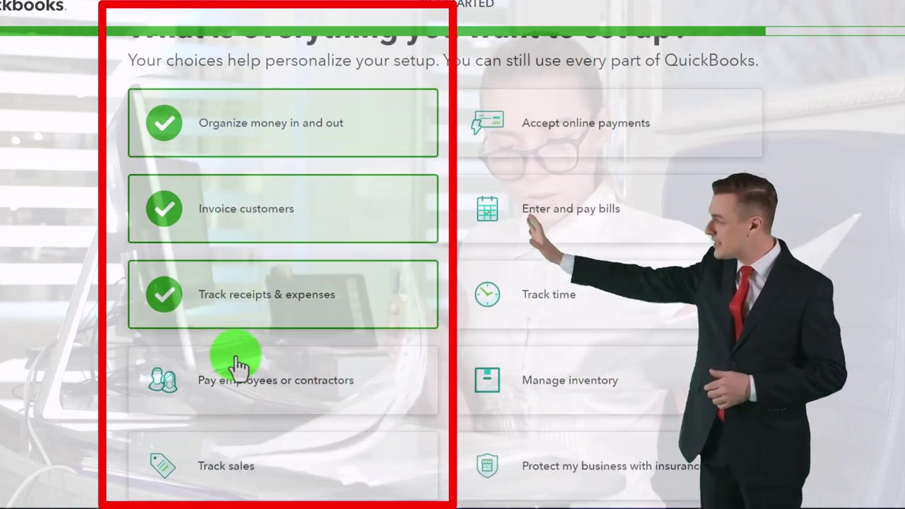
left_click(236, 400)
scroll(238, 424, "down", 1)
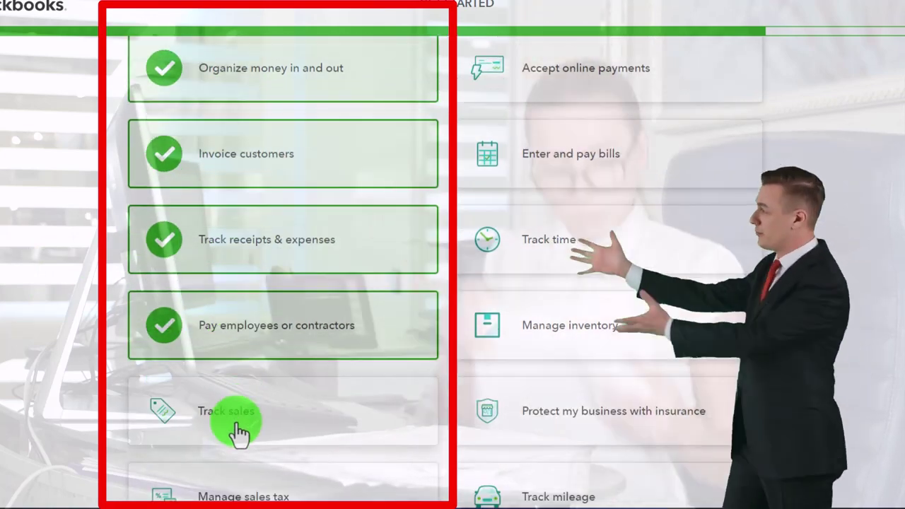
left_click(239, 430)
scroll(239, 430, "down", 1)
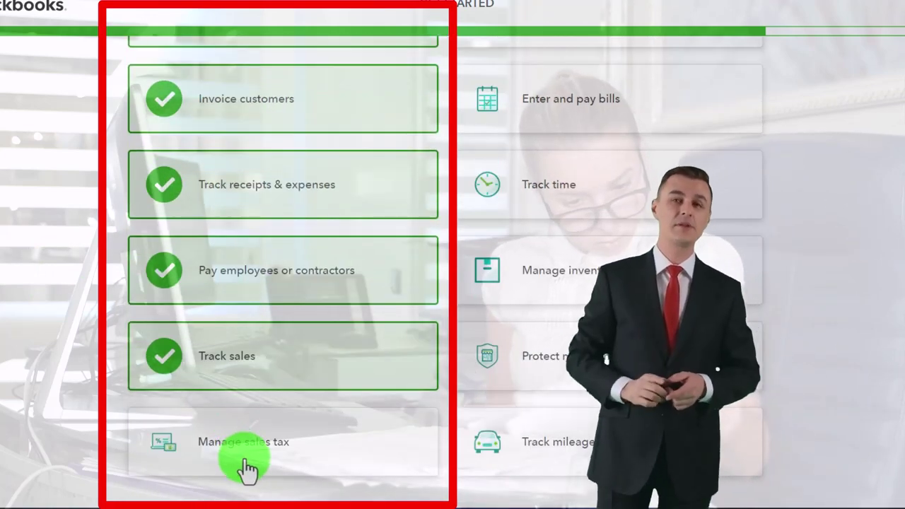
left_click(247, 466)
Add accepting online payments, entering and paying bills, tracking time and managing inventory to the setup choices, and continue.
scroll(250, 469, "up", 2)
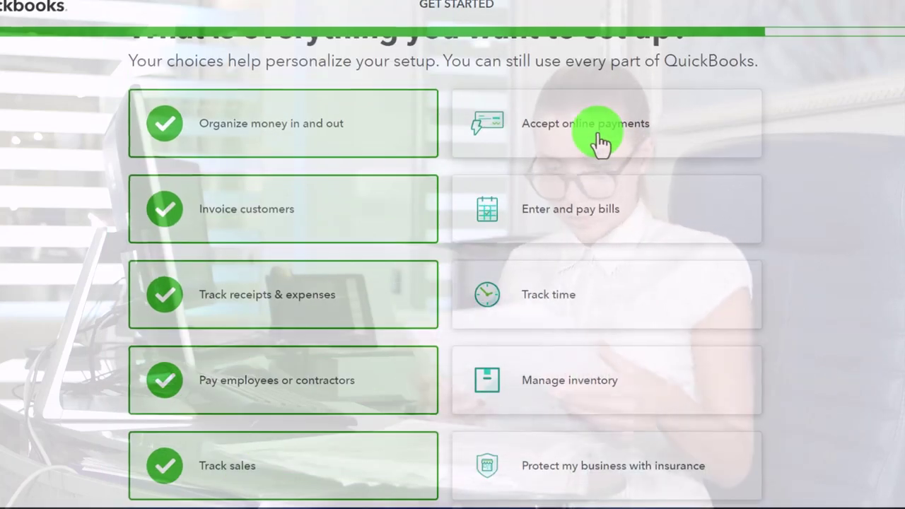
left_click(599, 143)
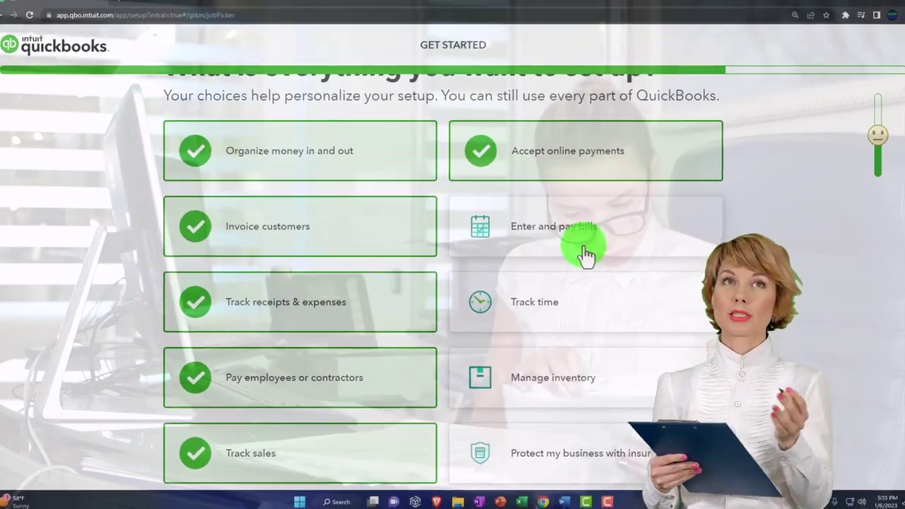
scroll(584, 256, "down", 2)
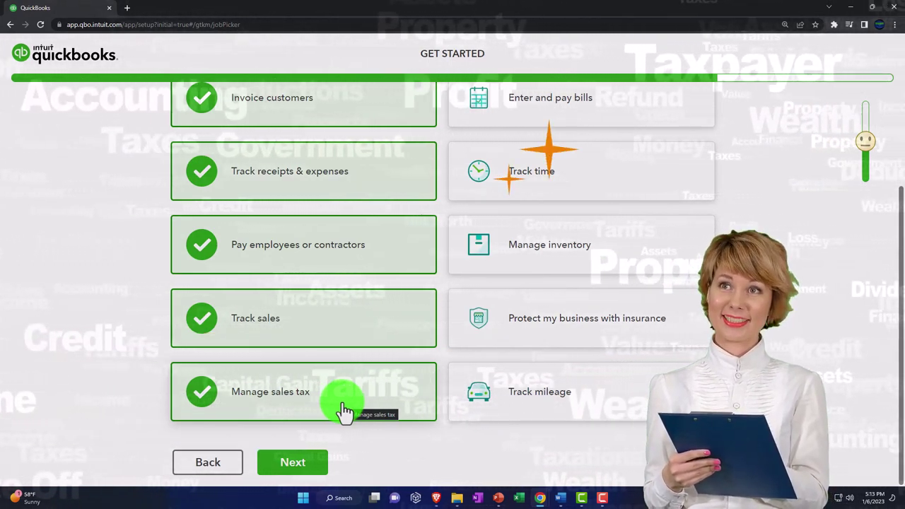
scroll(344, 409, "up", 2)
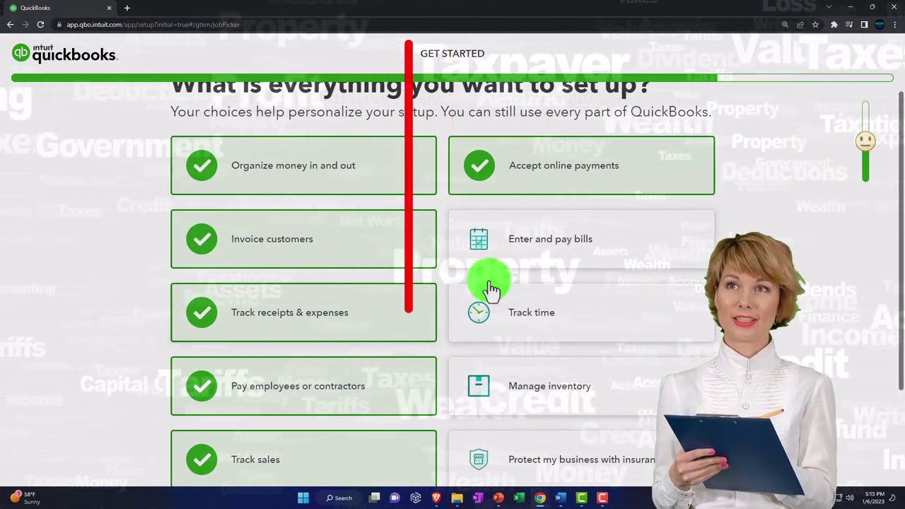
left_click(552, 243)
left_click(554, 314)
scroll(556, 318, "down", 1)
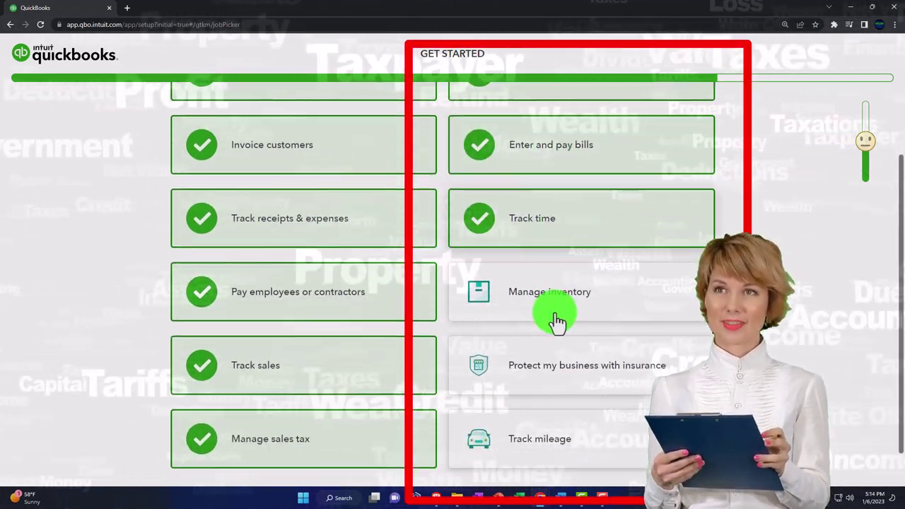
left_click(550, 304)
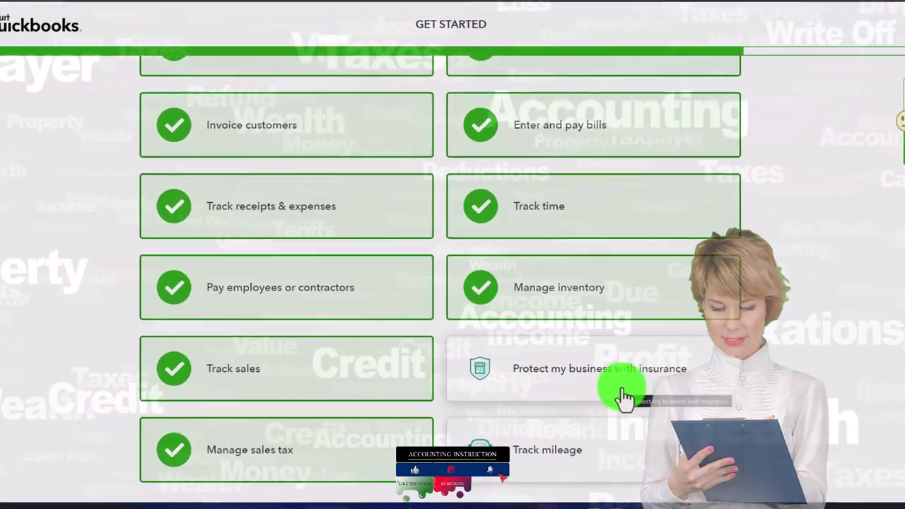
scroll(629, 400, "down", 1)
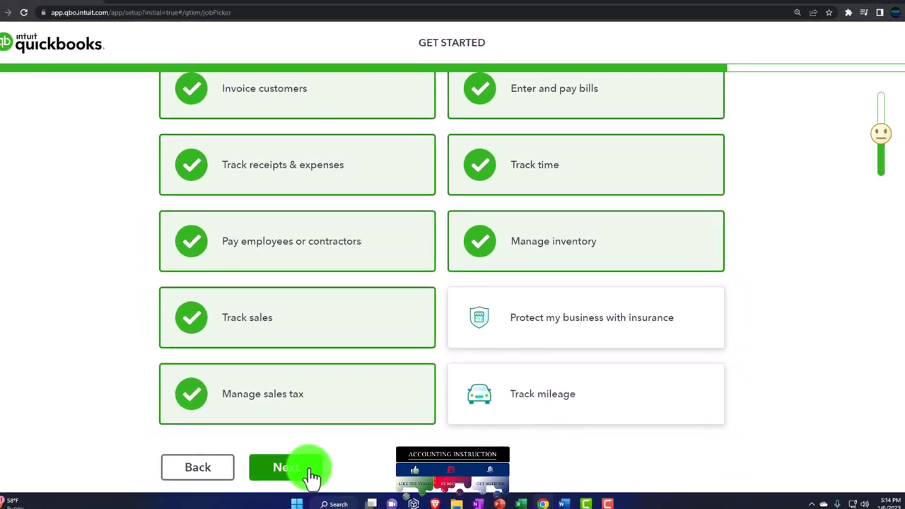
left_click(300, 483)
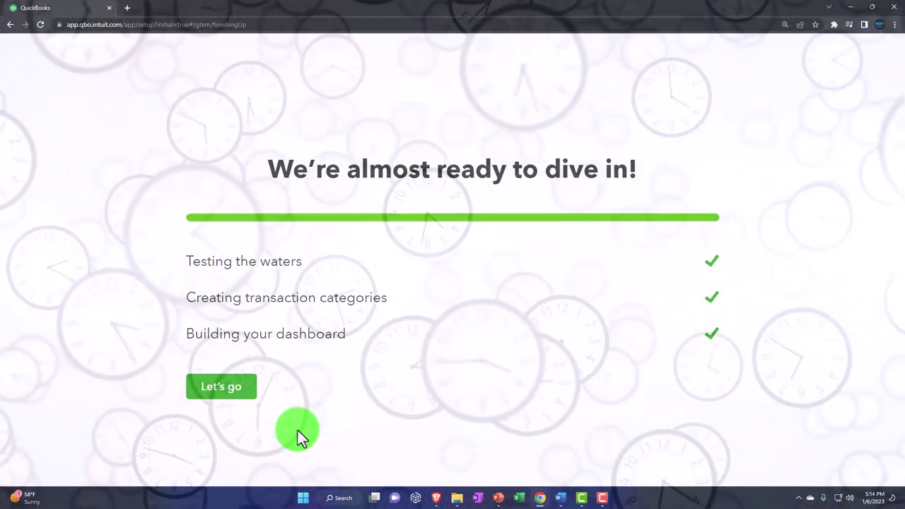
Finish the setup questions, enter the new company file and dismiss the quick tour offer.
left_click(216, 391)
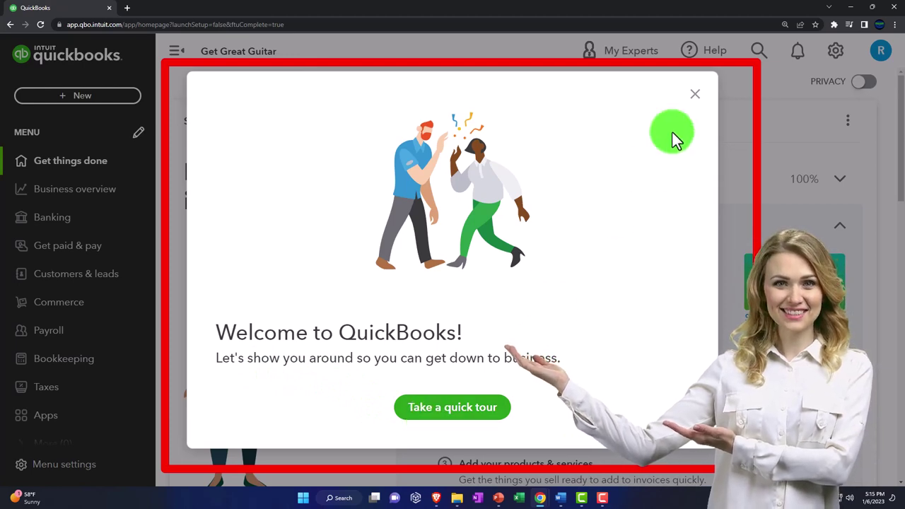
left_click(694, 95)
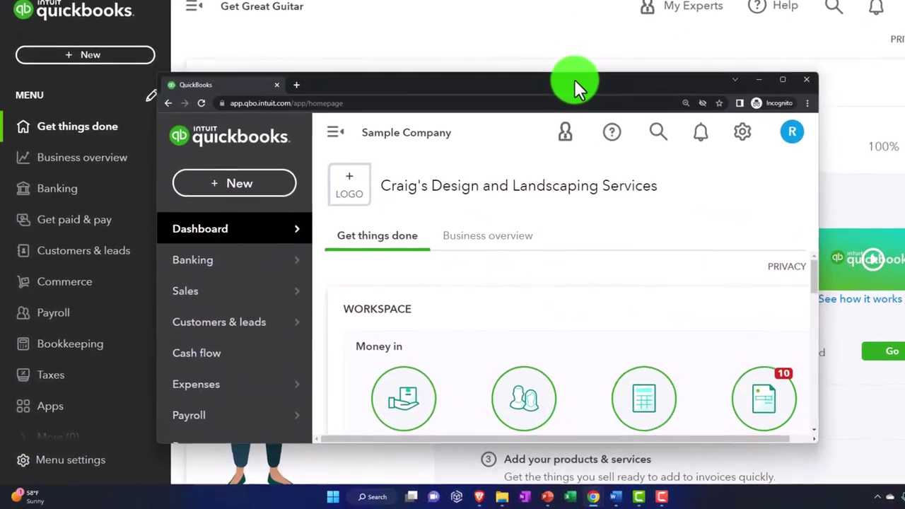
Bring up the search suggestion "quickbooks online test drive" in a new browser tab and close that tab.
left_click_drag(574, 80, 632, 29)
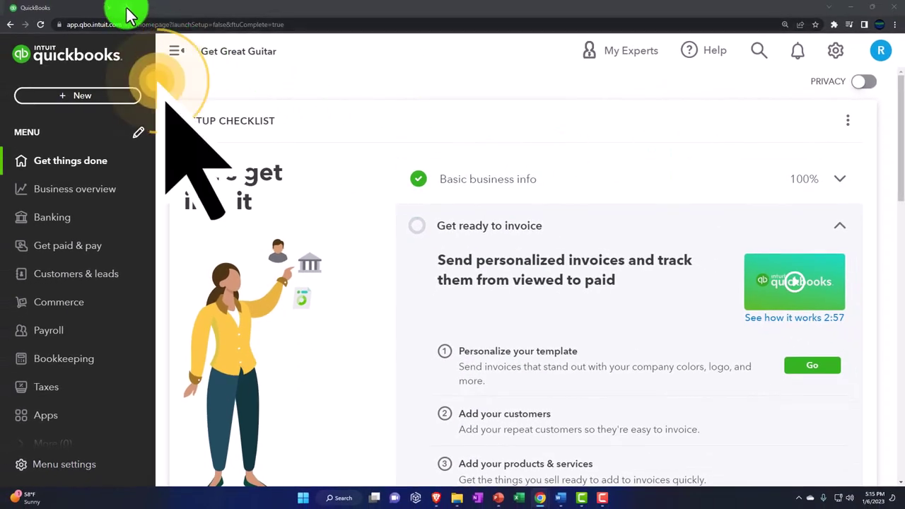
left_click(127, 16)
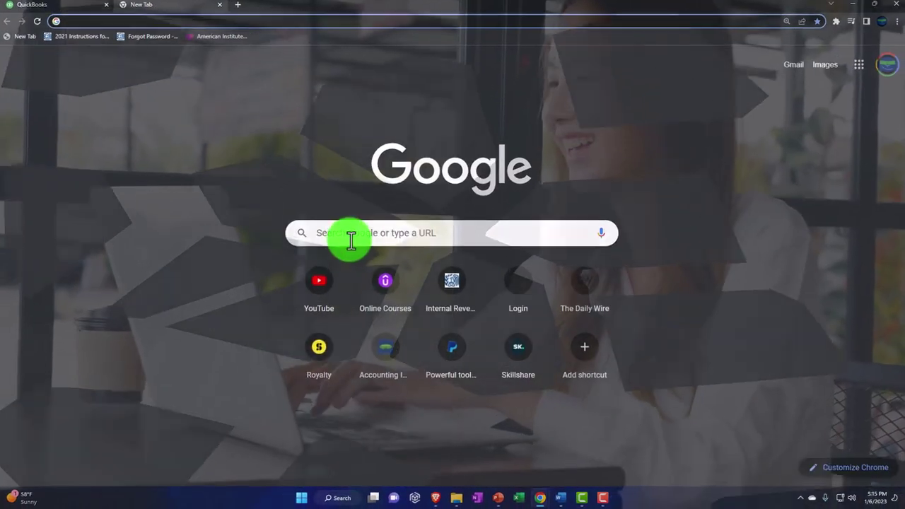
left_click(340, 228)
type("Qui")
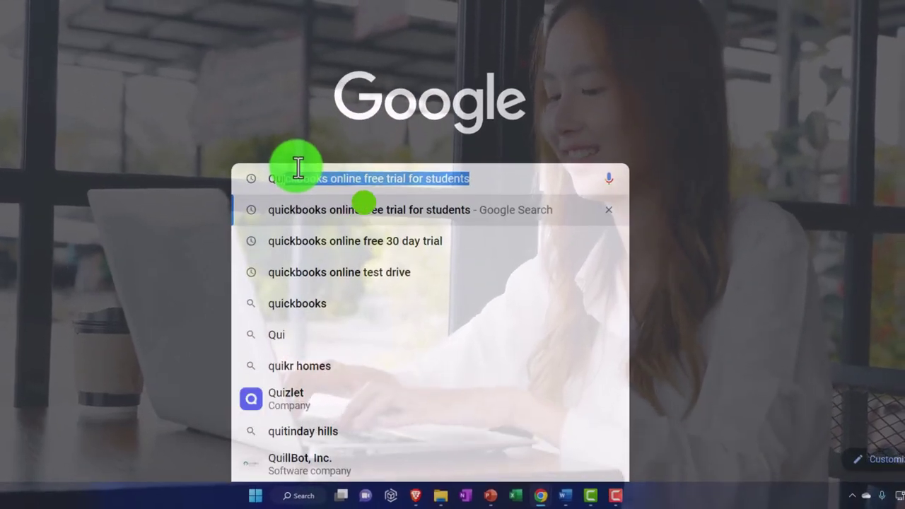
key("Down")
key("Down")
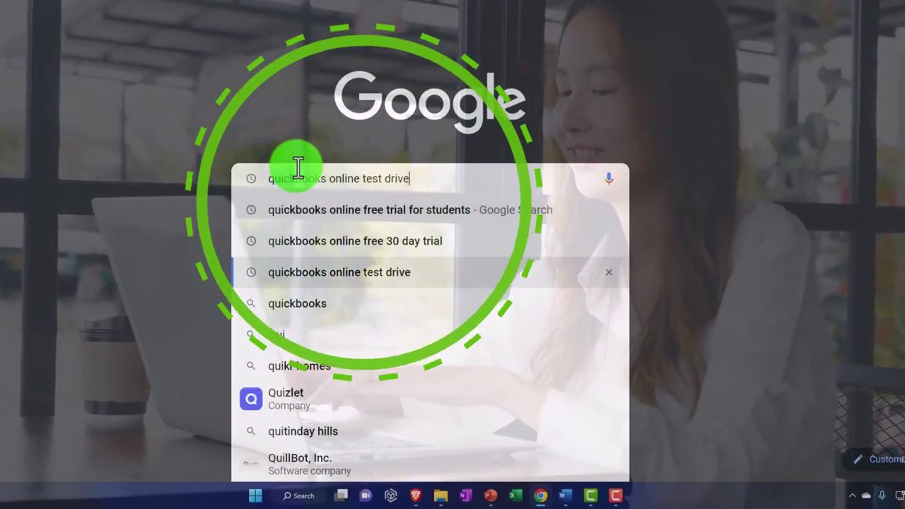
key("Down")
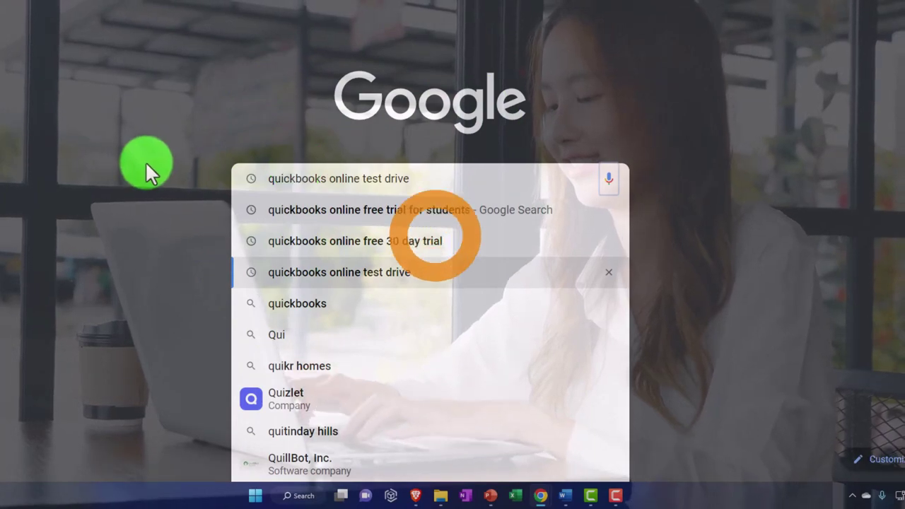
left_click(145, 161)
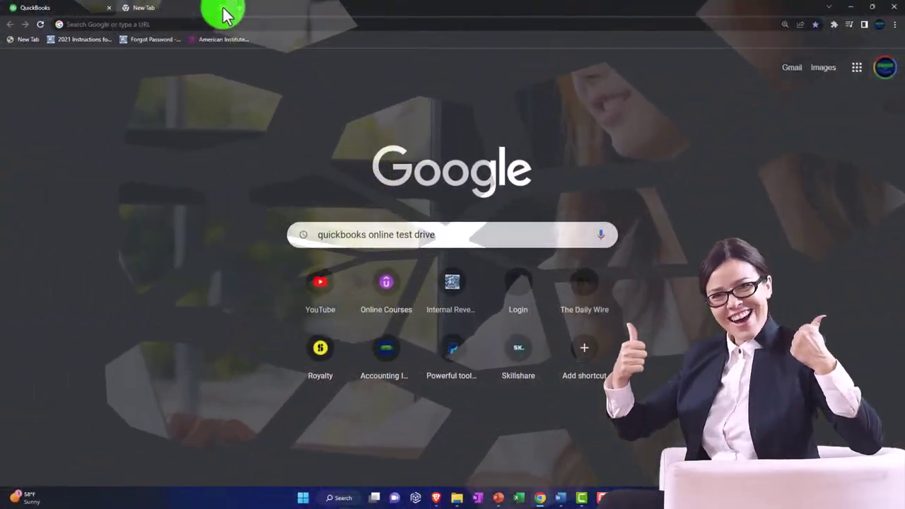
left_click(214, 0)
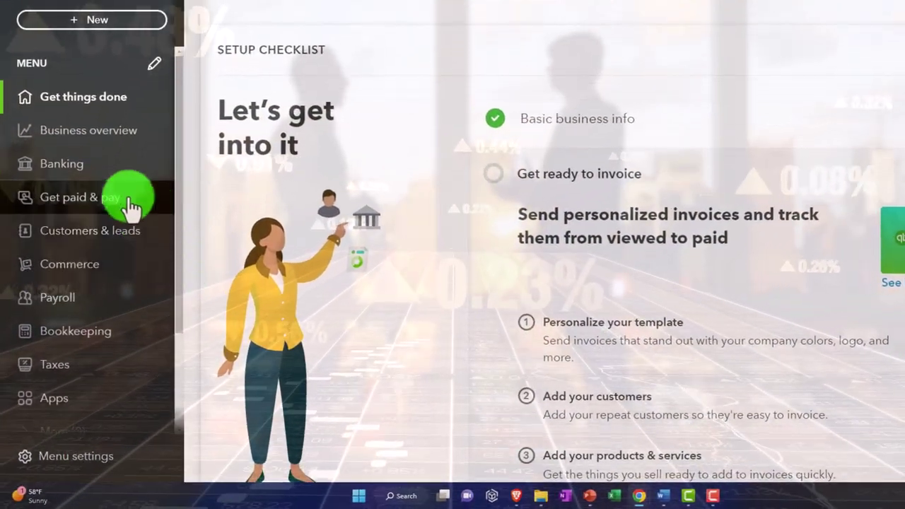
Open the Balance Sheet report from the favorite reports under Business overview.
left_click(80, 142)
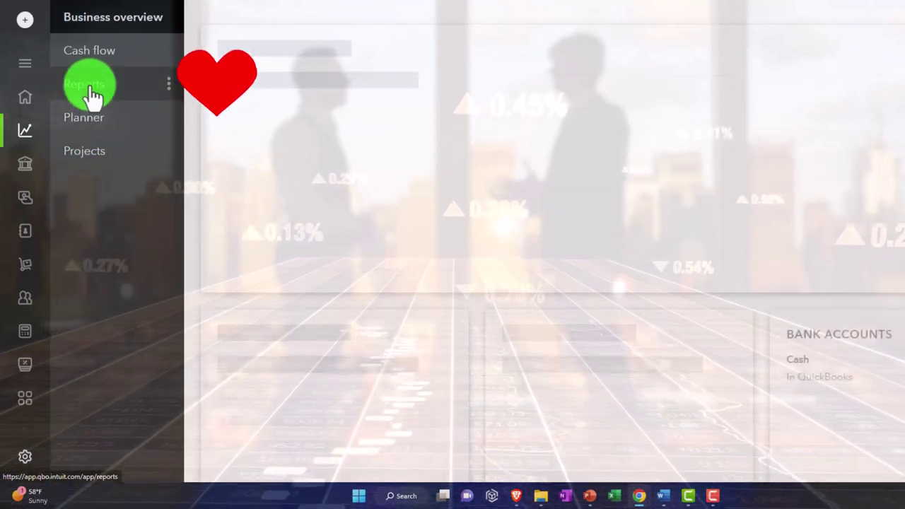
left_click(88, 88)
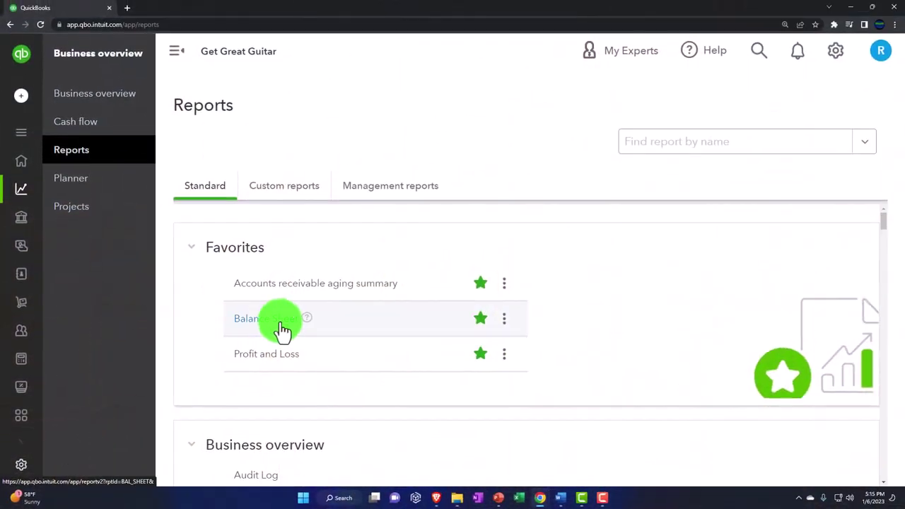
left_click(284, 322)
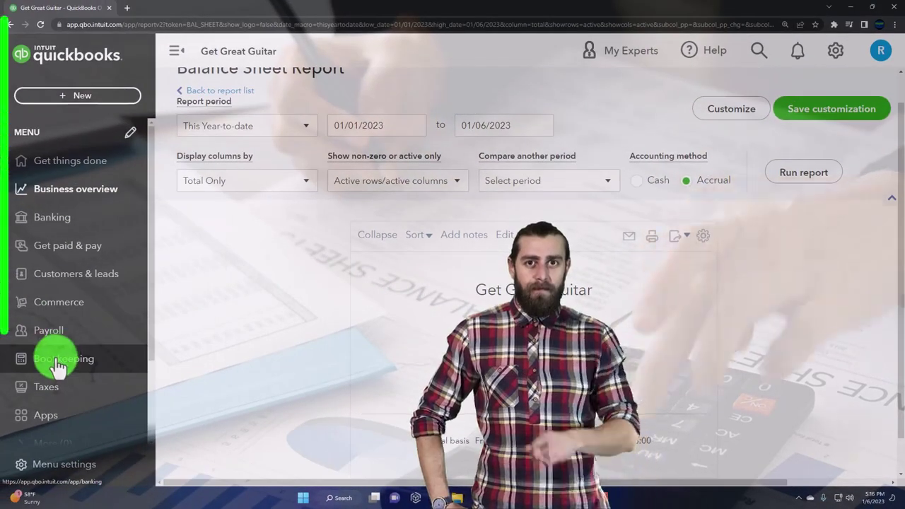
Open the chart of accounts from the Bookkeeping section, passing its introduction page.
left_click(58, 361)
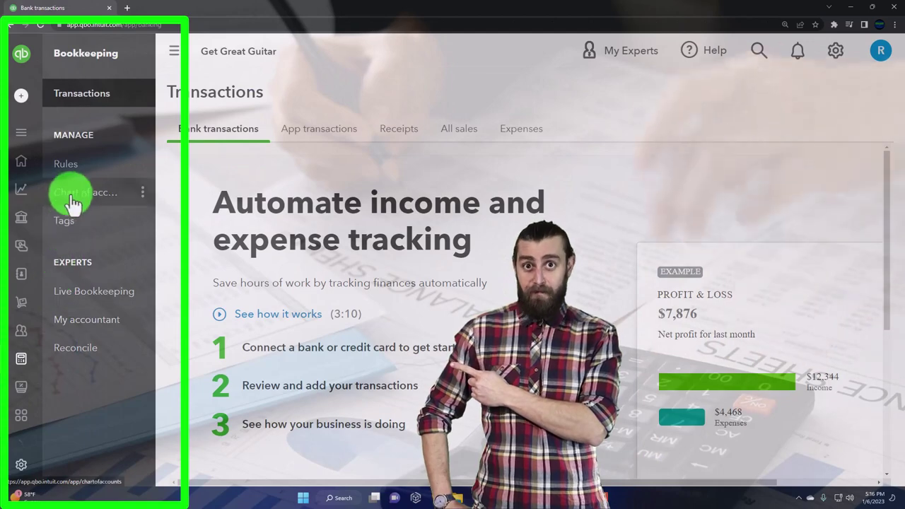
left_click(73, 198)
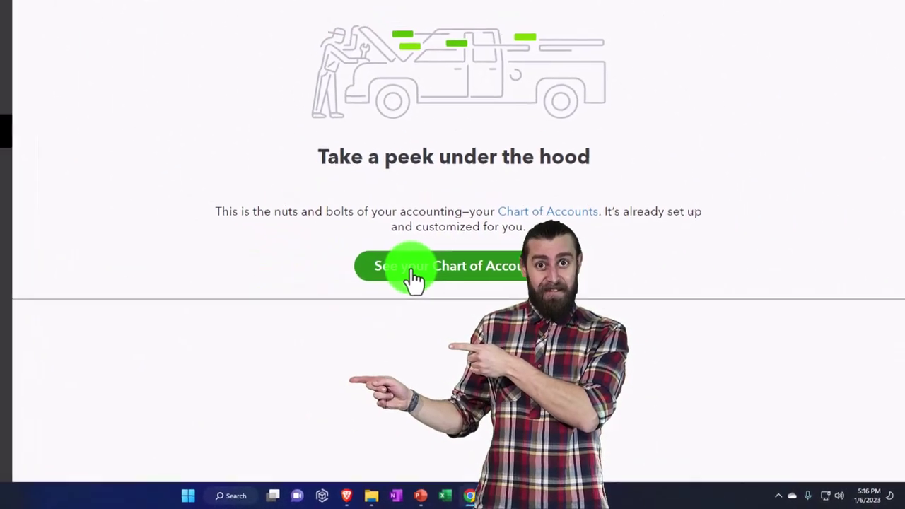
left_click(390, 267)
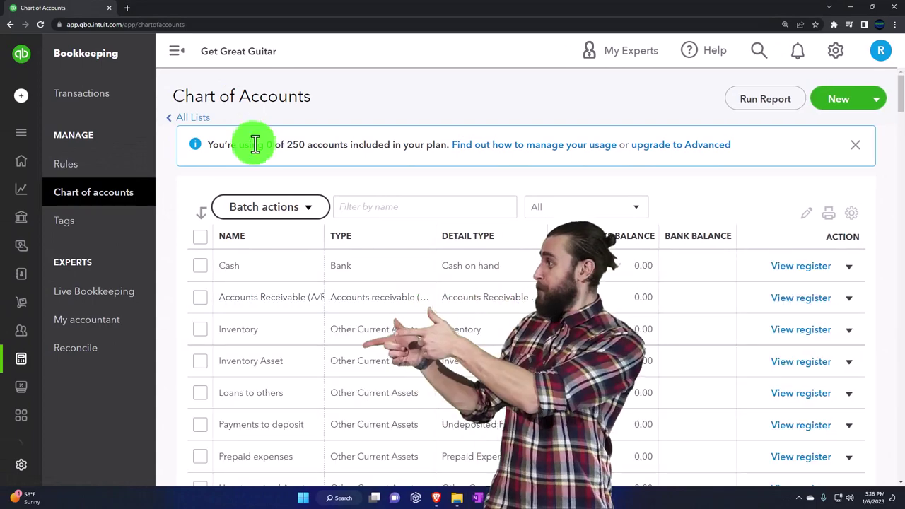
Hide the navigation menu and examine the names and types of the default accounts in the chart of accounts.
left_click(175, 53)
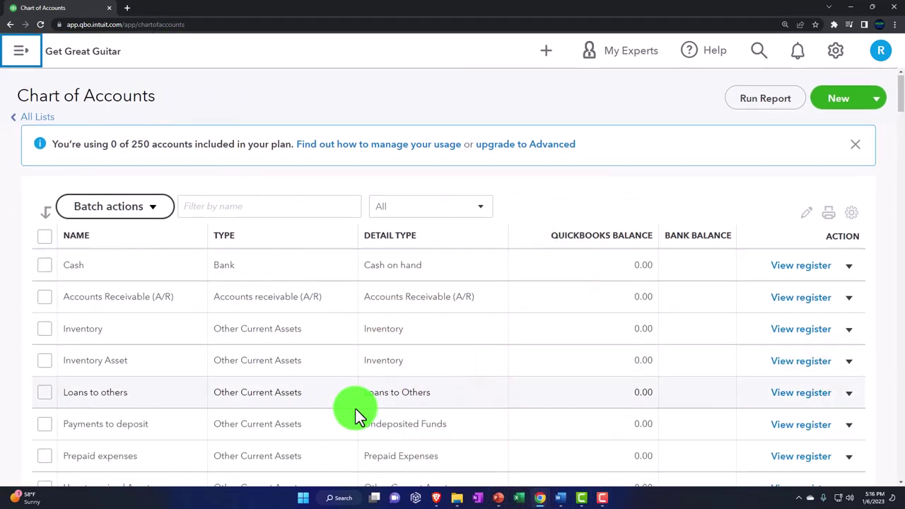
scroll(355, 408, "down", 1)
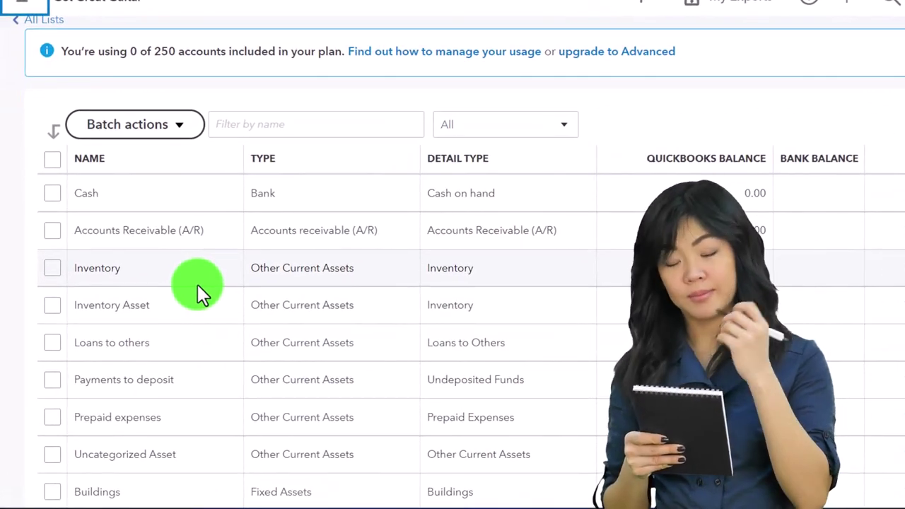
scroll(240, 328, "down", 2)
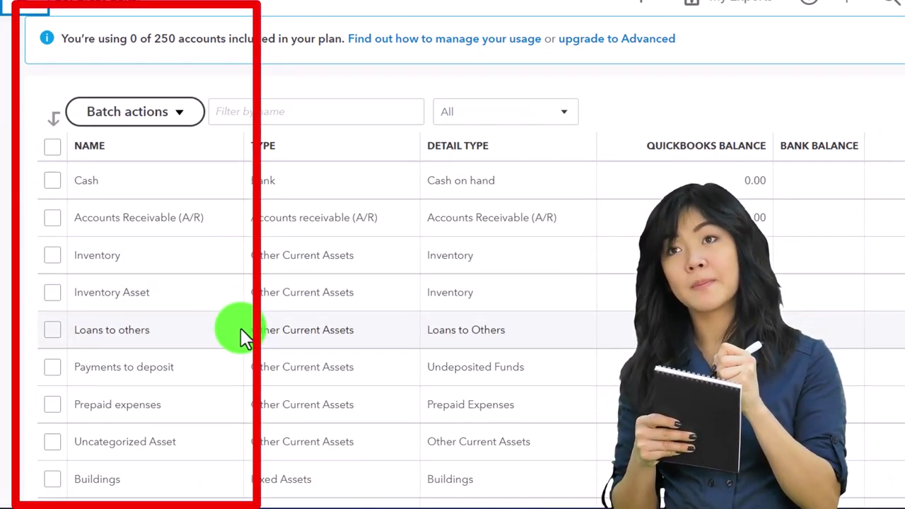
scroll(241, 328, "down", 3)
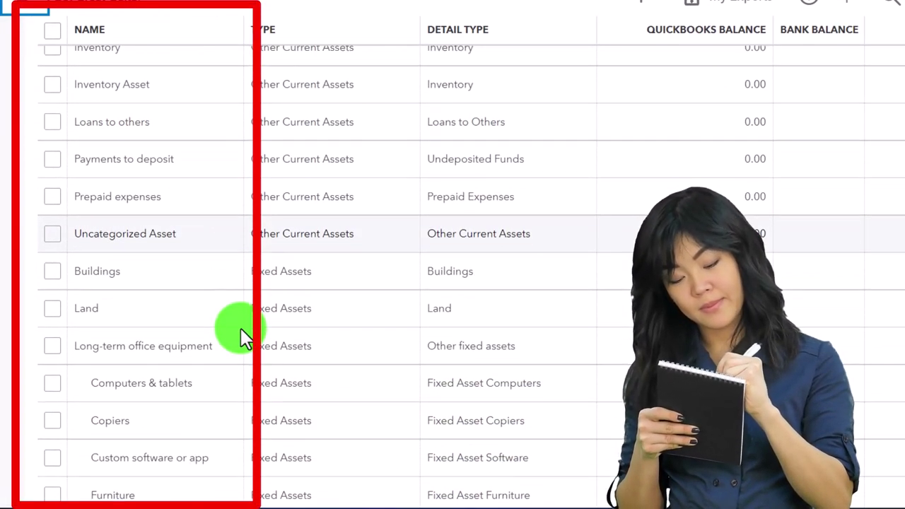
scroll(240, 328, "down", 5)
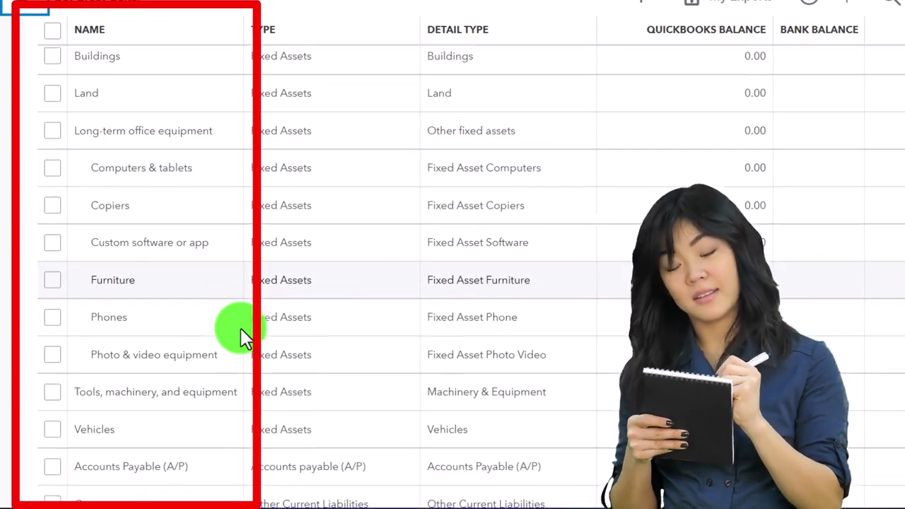
scroll(240, 328, "down", 7)
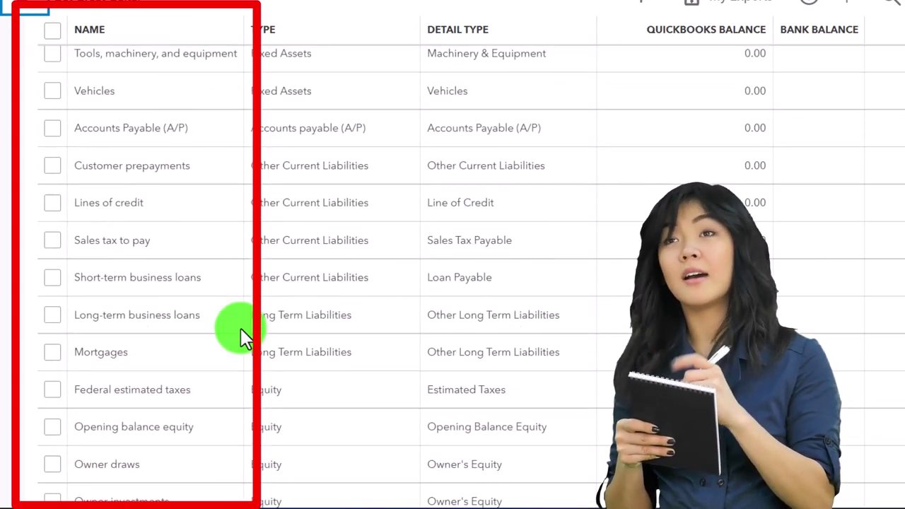
scroll(240, 327, "down", 3)
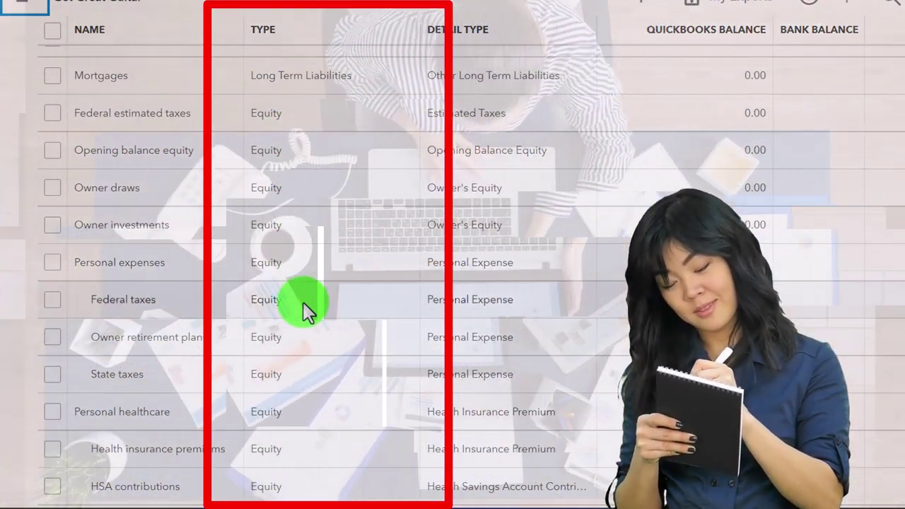
scroll(310, 332, "down", 3)
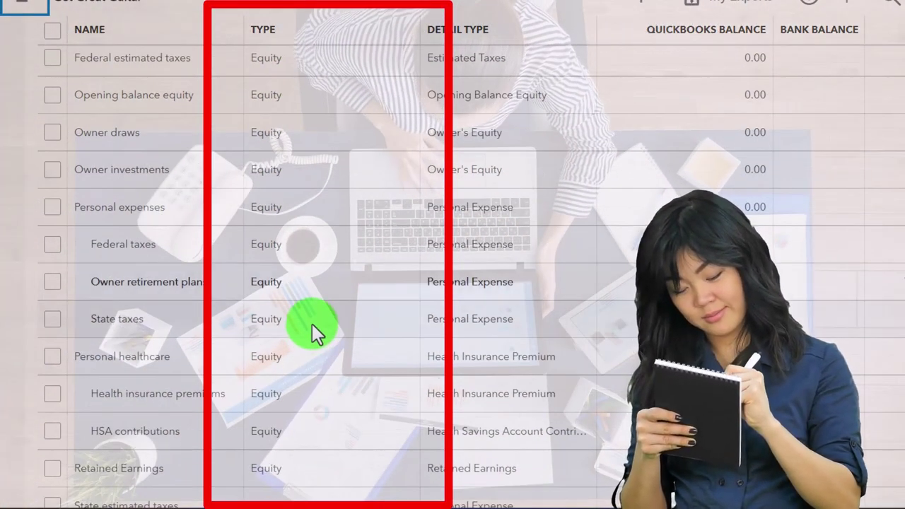
scroll(312, 332, "down", 4)
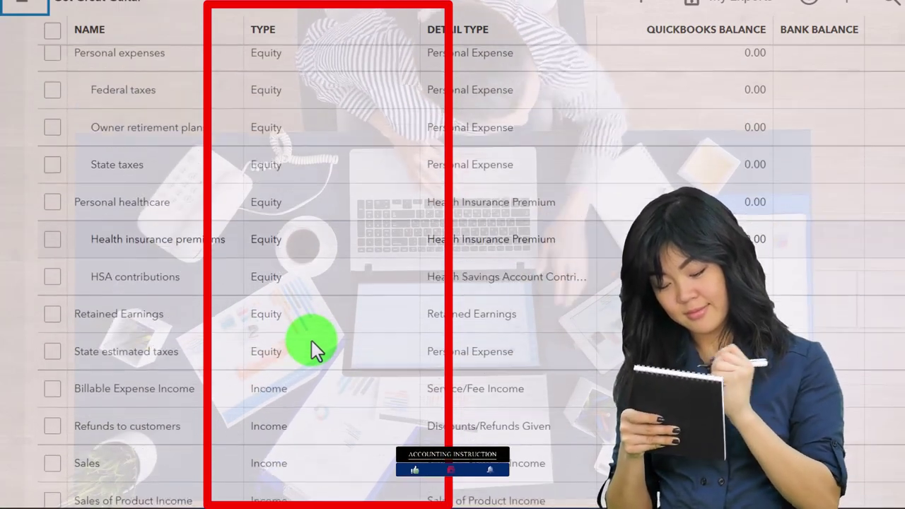
scroll(311, 340, "down", 3)
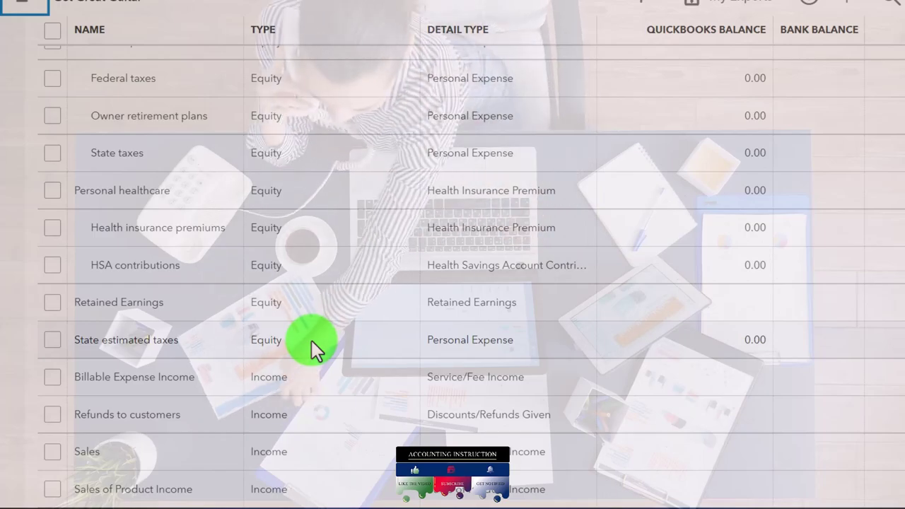
scroll(311, 339, "up", 10)
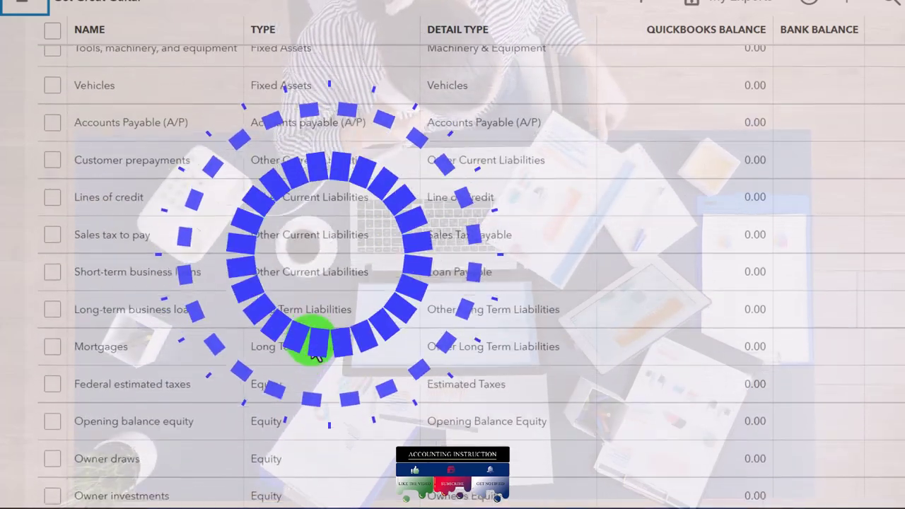
scroll(311, 345, "up", 7)
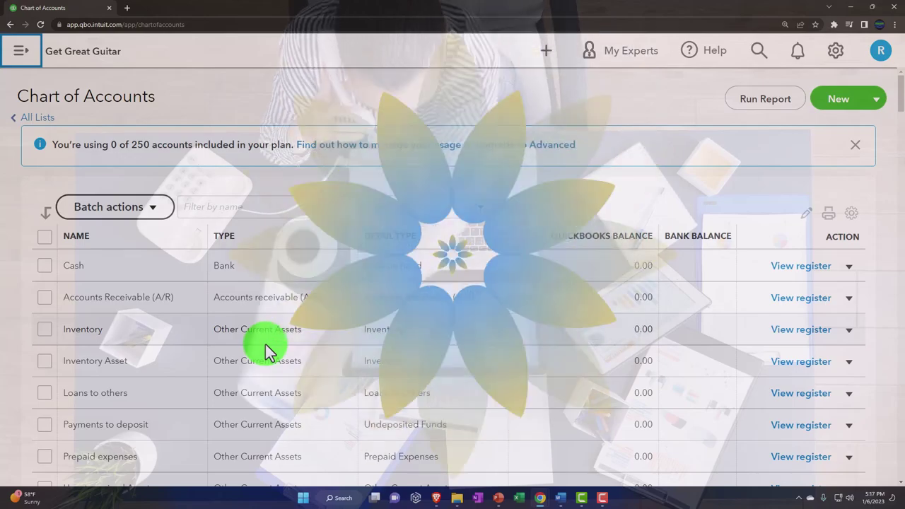
Show the navigation menu again and open the list of new transaction forms for customers, vendors and employees.
left_click_drag(903, 95, 475, 101)
left_click(711, 96)
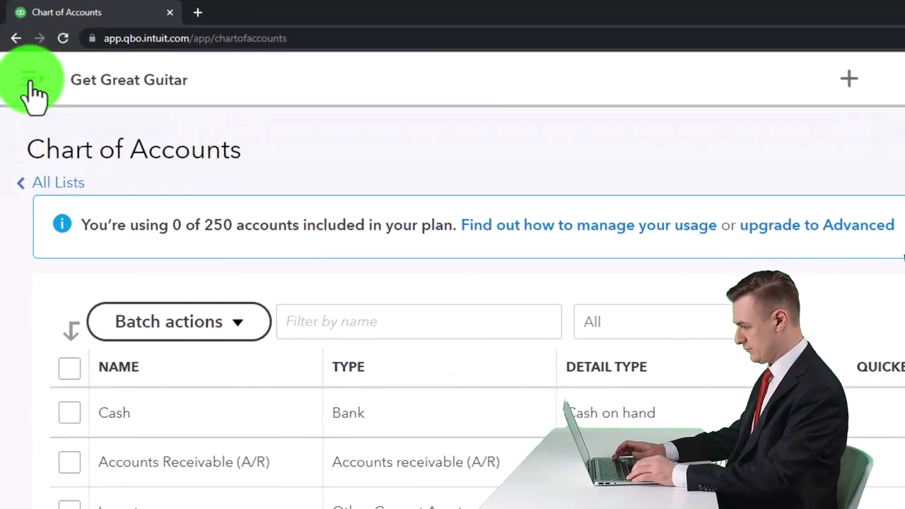
left_click(31, 83)
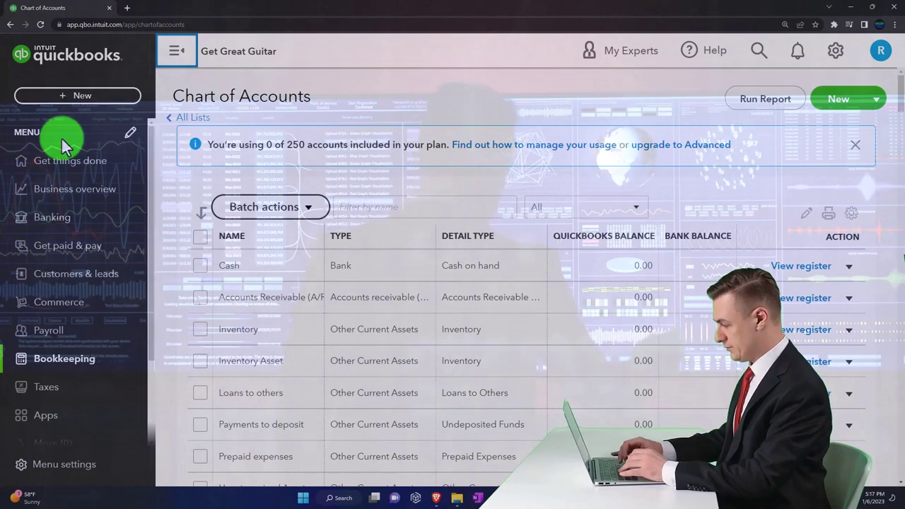
left_click(70, 96)
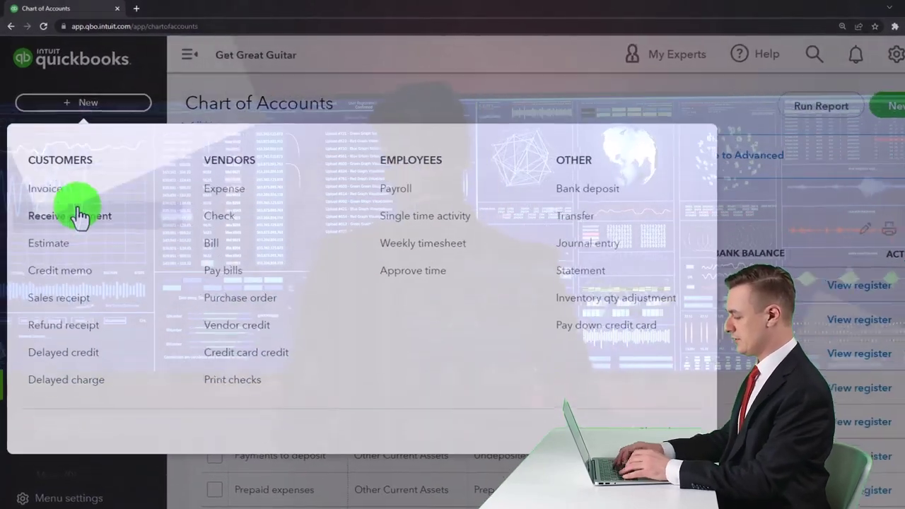